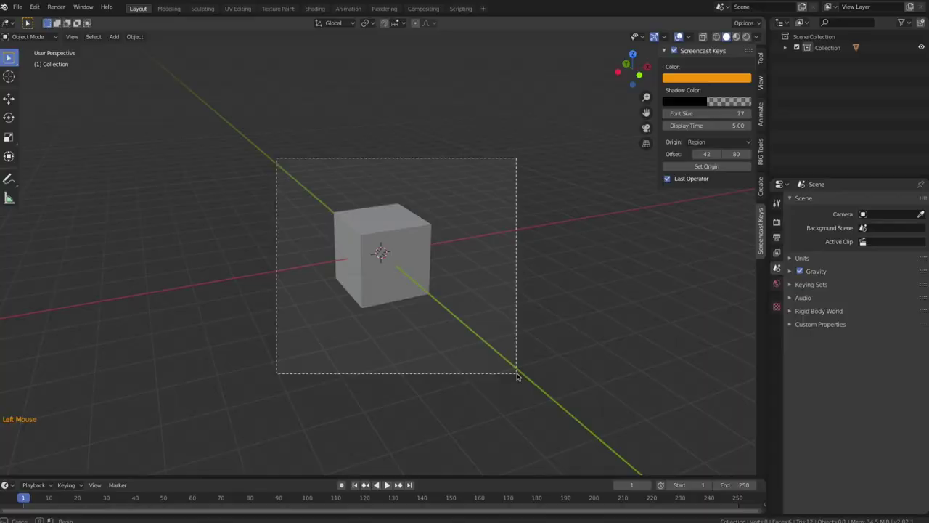
# Step: Delete the default cube from the scene
pyautogui.press('Delete')
# Step: Add a blank Grease Pencil object and draw a circle for the duck's head
pyautogui.hotkey('shift', 'a')
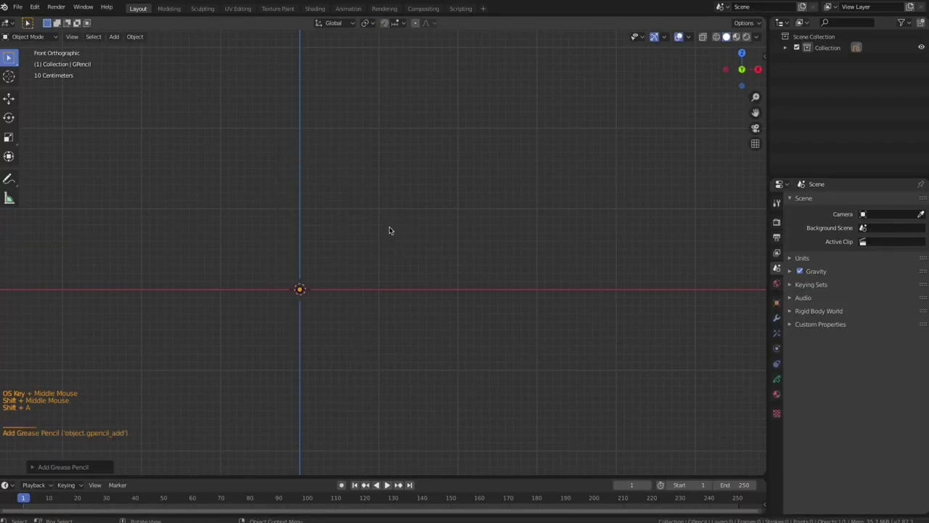
pyautogui.hotkey('ctrl', 'Tab')
pyautogui.click(10, 296)
pyautogui.keyDown('shift'); pyautogui.moveTo(321, 172); pyautogui.dragTo(381, 231); pyautogui.keyUp('shift')
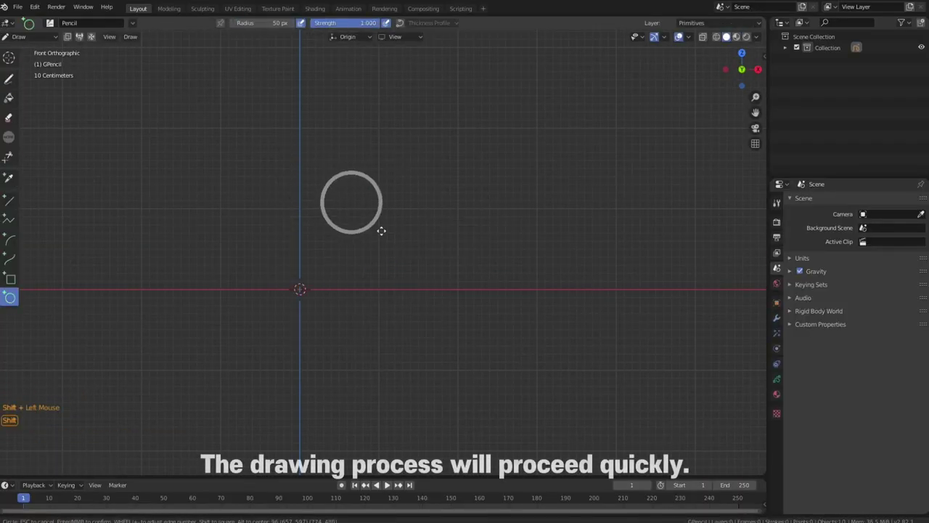
pyautogui.click(347, 177)
# Step: Draw the duck's body as one curve along the back and belly, up to the head
pyautogui.click(10, 260)
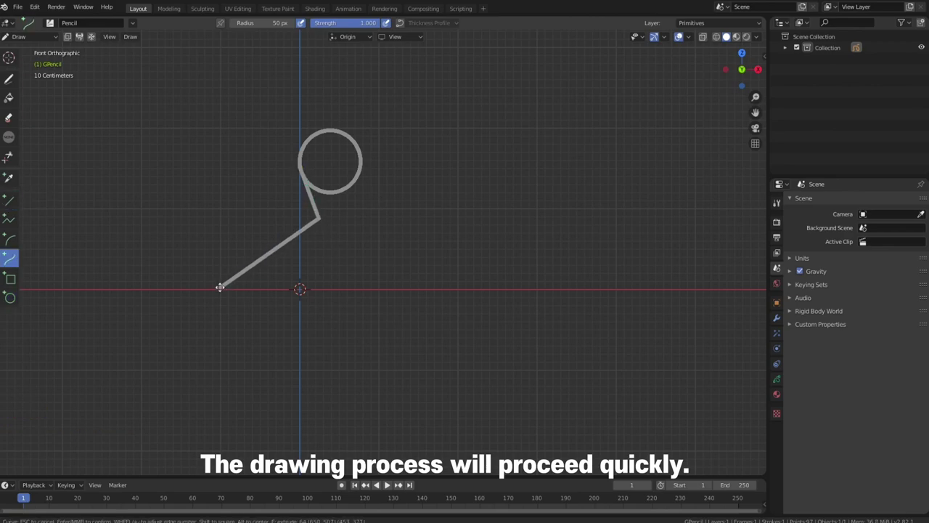
pyautogui.moveTo(220, 288); pyautogui.dragTo(212, 239)
pyautogui.press('e')
pyautogui.click(369, 287)
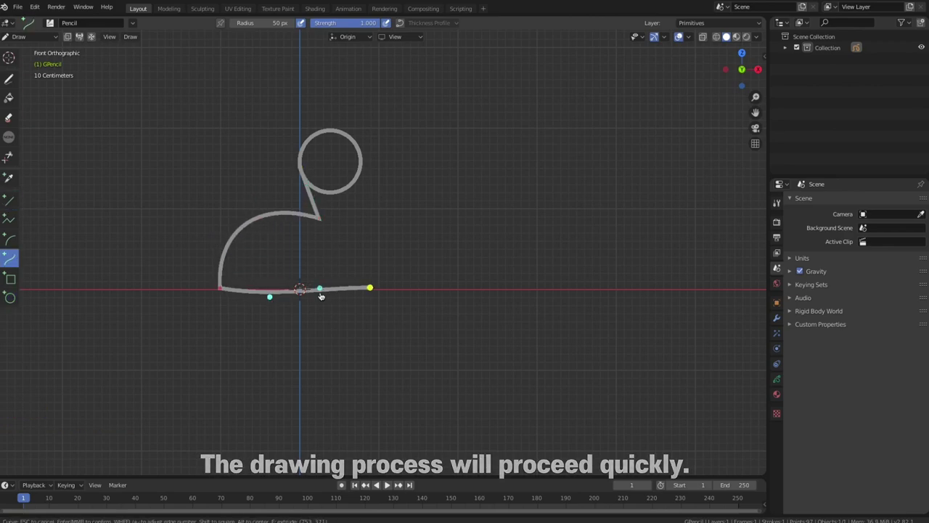
pyautogui.press('e')
pyautogui.click(338, 181)
pyautogui.keyDown('ctrl'); pyautogui.moveTo(373, 187); pyautogui.dragTo(373, 170, button='middle'); pyautogui.keyUp('ctrl')
pyautogui.keyDown('shift'); pyautogui.moveTo(373, 170); pyautogui.dragTo(364, 229, button='middle'); pyautogui.keyUp('shift')
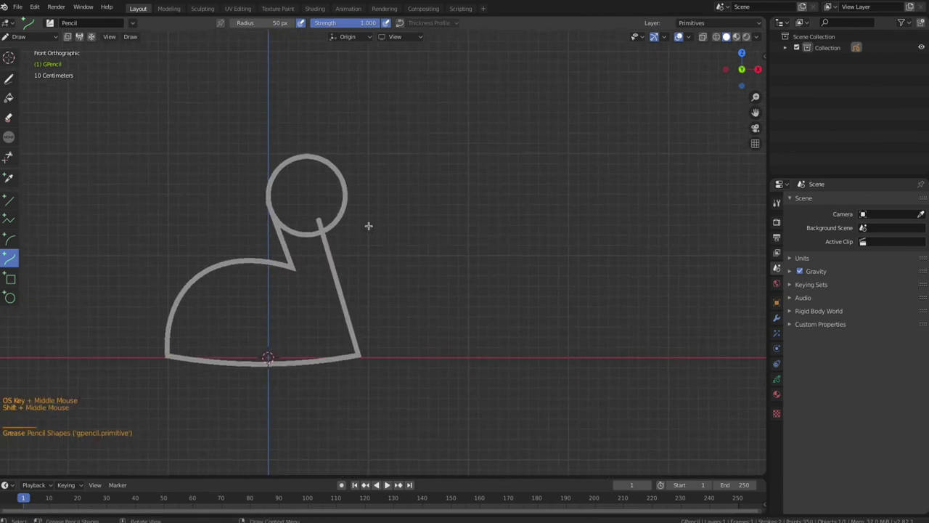
# Step: Draw the pointed beak and a small eye circle inside the head
pyautogui.moveTo(333, 192); pyautogui.dragTo(383, 191)
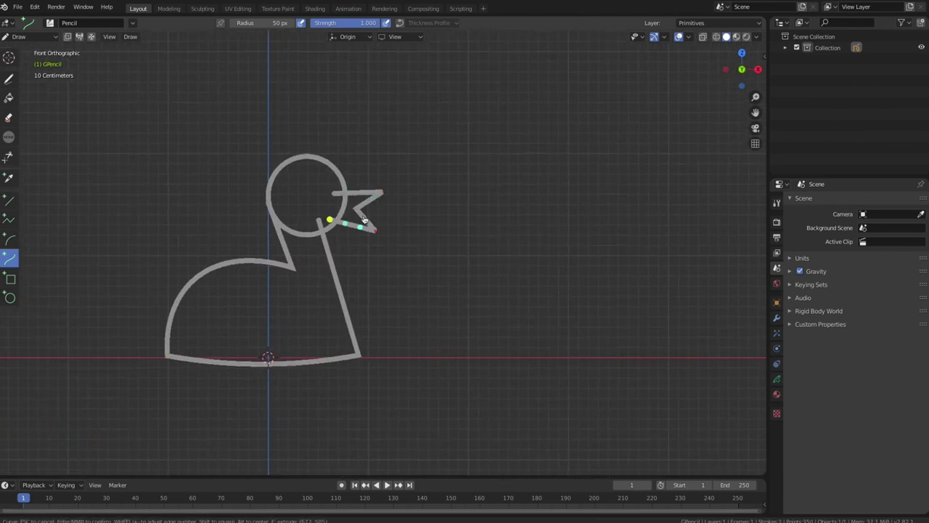
pyautogui.press('Return')
pyautogui.click(10, 297)
pyautogui.moveTo(306, 177); pyautogui.dragTo(324, 196)
pyautogui.press('Return')
# Step: Draw two curved wing lines on the body and add a new black stroke material
pyautogui.click(29, 36)
pyautogui.click(53, 44)
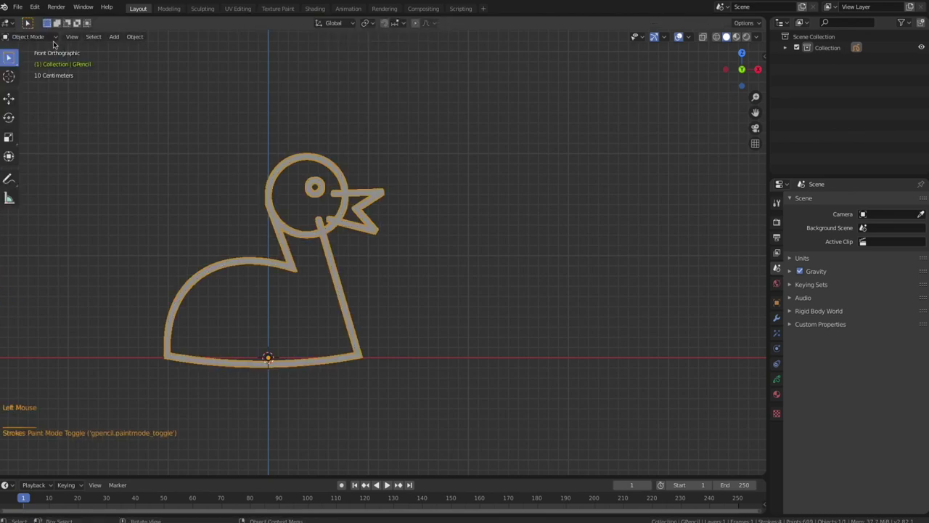
pyautogui.click(29, 37)
pyautogui.click(29, 88)
pyautogui.click(10, 258)
pyautogui.moveTo(272, 297)
pyautogui.mouseDown()
pyautogui.moveTo(218, 304)
pyautogui.moveTo(281, 318)
pyautogui.mouseUp()
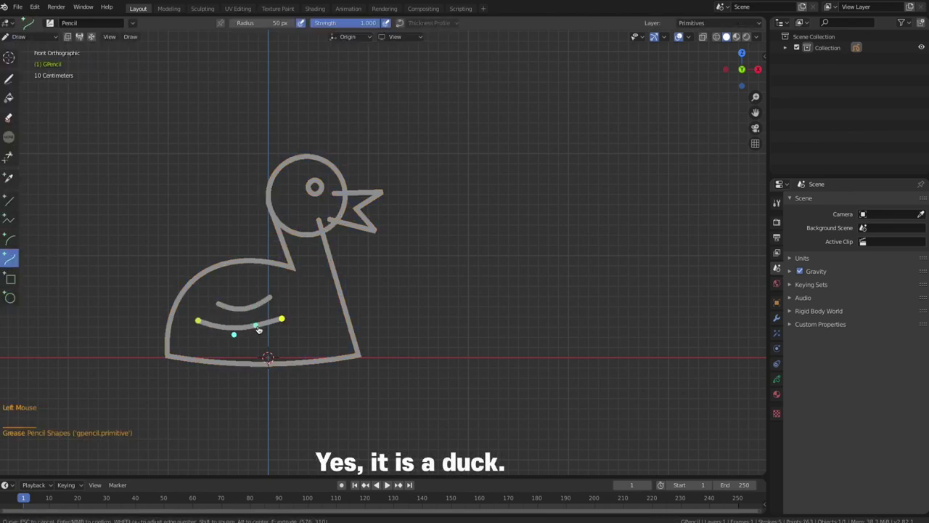
pyautogui.keyDown('shift'); pyautogui.moveTo(298, 314); pyautogui.dragTo(426, 287, button='middle'); pyautogui.keyUp('shift')
pyautogui.click(777, 395)
pyautogui.click(828, 204)
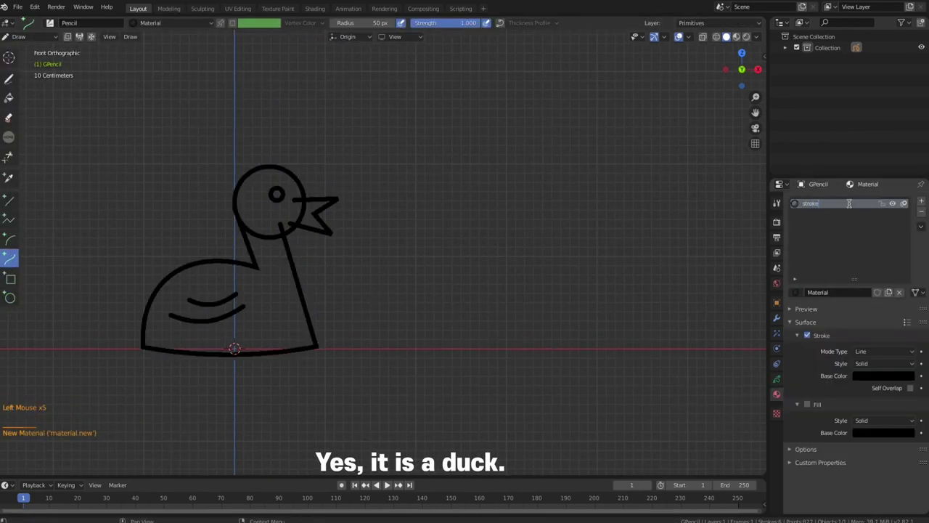
# Step: Add a second stroke material with a light grey colour
pyautogui.click(922, 201)
pyautogui.click(843, 292)
pyautogui.click(883, 375)
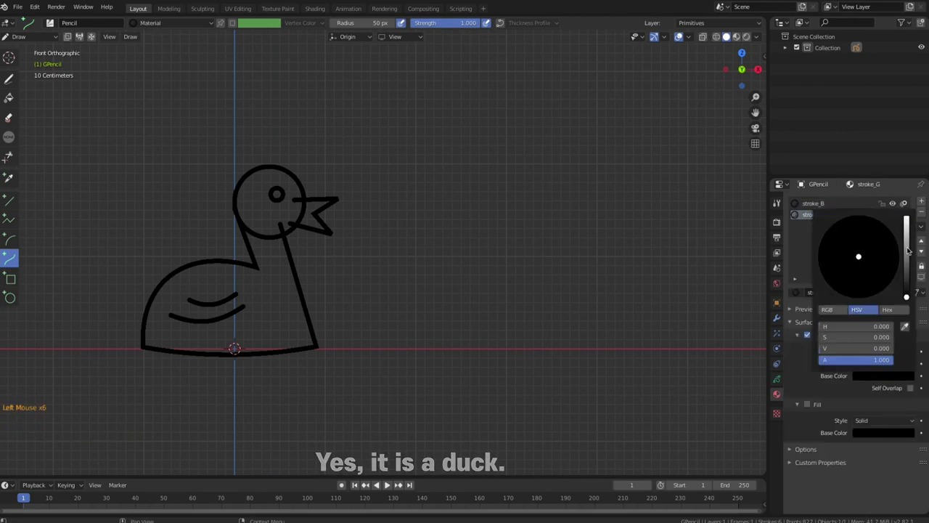
pyautogui.click(855, 253)
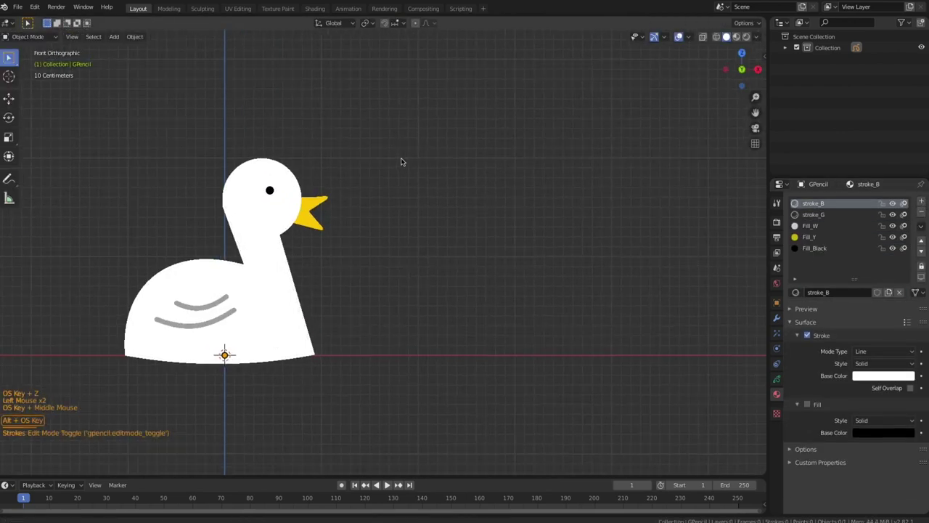
# Step: In Edit Mode, select the duck's eye stroke and make the line layer active
pyautogui.click(25, 36)
pyautogui.click(29, 58)
pyautogui.doubleClick(260, 185)
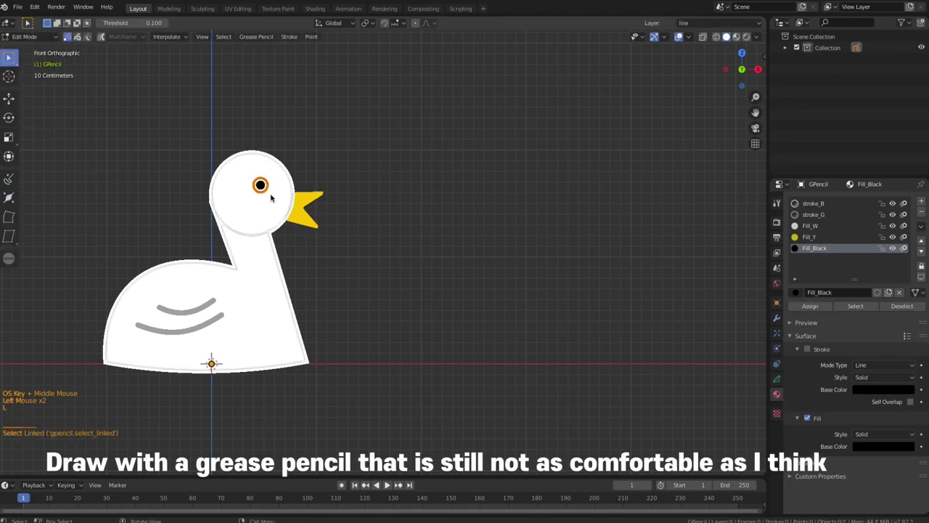
pyautogui.click(777, 379)
pyautogui.click(777, 394)
pyautogui.click(777, 379)
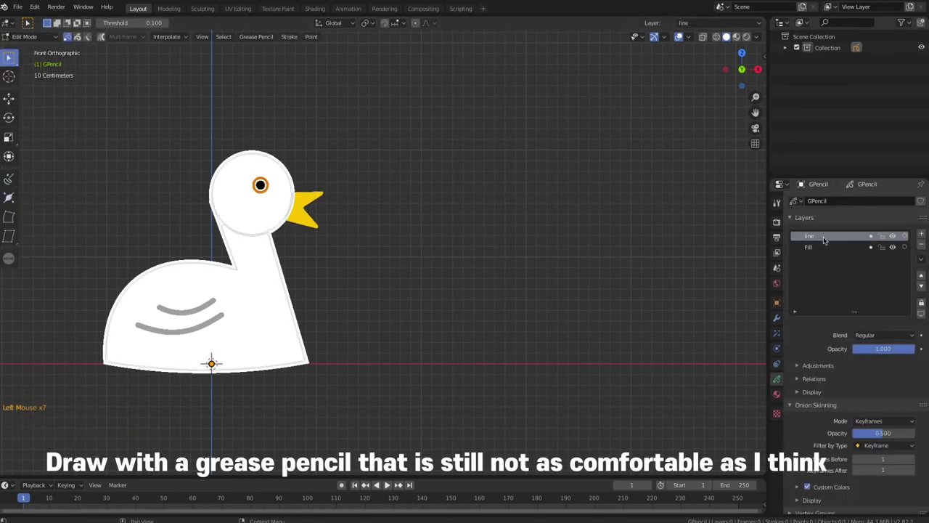
pyautogui.click(809, 236)
# Step: Separate the eye points onto their own layer and return to Object Mode
pyautogui.rightClick(232, 188)
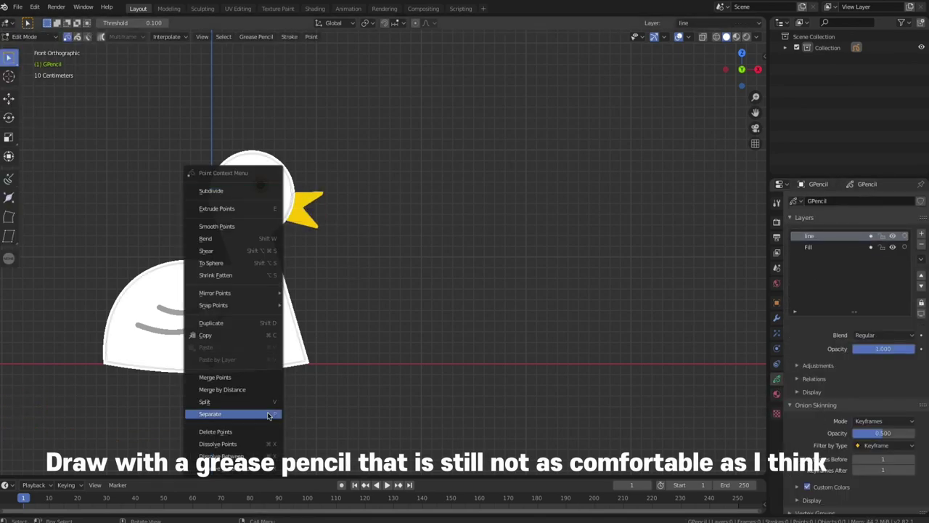
pyautogui.press('Escape')
pyautogui.click(488, 323)
pyautogui.click(921, 233)
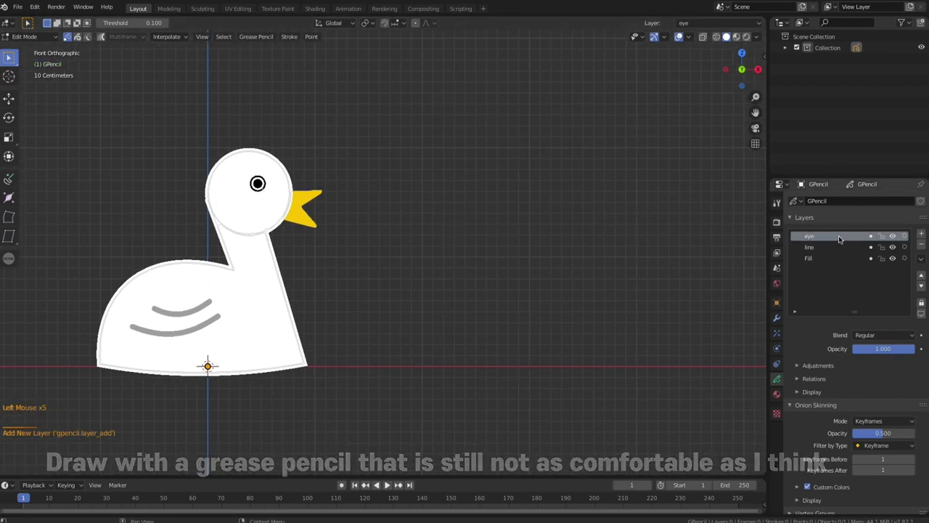
pyautogui.press('KP_1')
pyautogui.press('l')
pyautogui.press('Tab')
# Step: Select the duck and set a custom light grey viewport background
pyautogui.moveTo(348, 122)
pyautogui.keyDown('ctrl'); pyautogui.mouseDown(button='middle')
pyautogui.moveTo(365, 262)
pyautogui.moveTo(305, 218)
pyautogui.mouseUp(button='middle'); pyautogui.keyUp('ctrl')
pyautogui.tripleClick(258, 290)
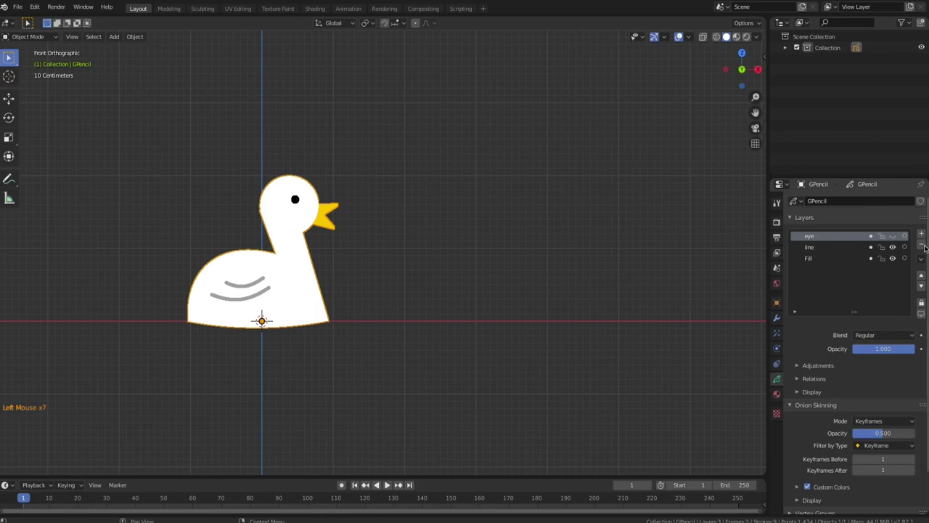
pyautogui.click(803, 214)
pyautogui.click(756, 226)
pyautogui.moveTo(785, 153); pyautogui.dragTo(785, 91)
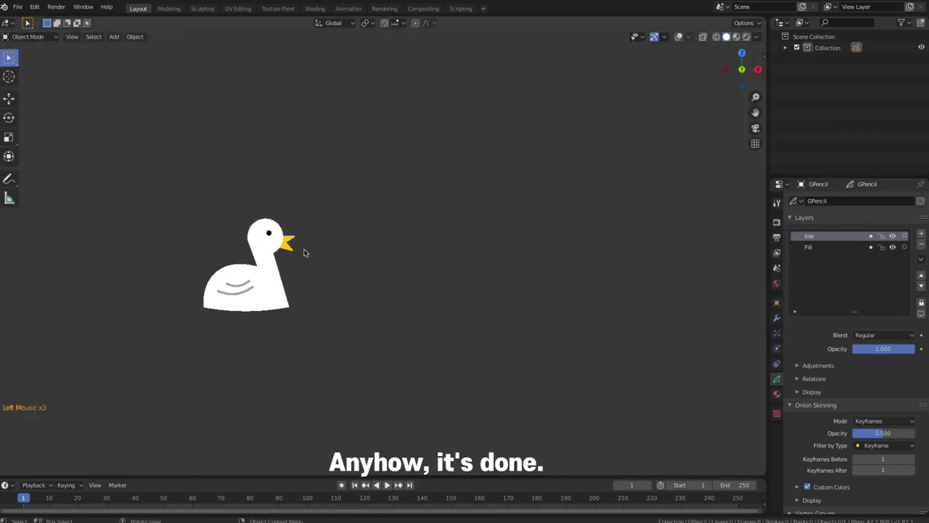
# Step: Scale the duck down to 0.685 and reframe the view around it
pyautogui.keyDown('shift'); pyautogui.moveTo(305, 252); pyautogui.dragTo(218, 276, button='middle'); pyautogui.keyUp('shift')
pyautogui.press('s')
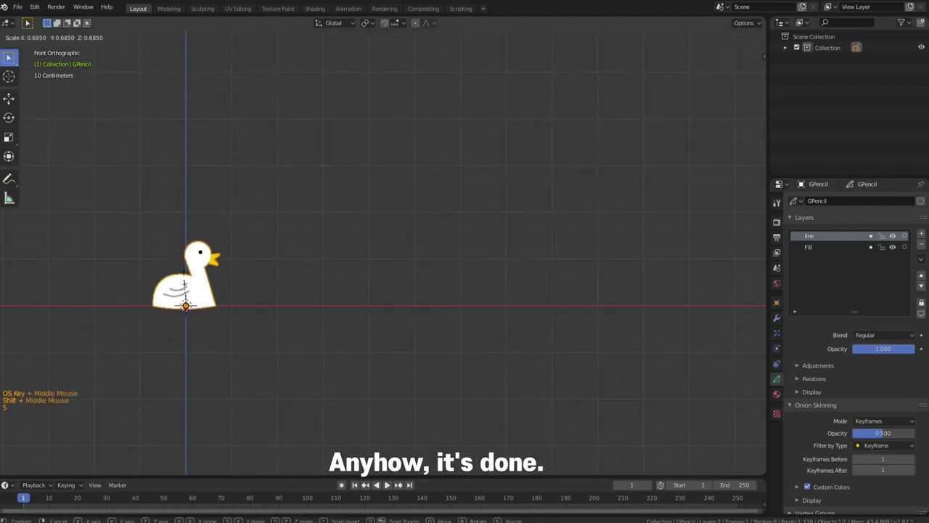
pyautogui.click(207, 253)
pyautogui.moveTo(262, 241)
pyautogui.keyDown('shift'); pyautogui.mouseDown(button='middle')
pyautogui.moveTo(207, 253)
pyautogui.moveTo(206, 217)
pyautogui.mouseUp(button='middle'); pyautogui.keyUp('shift')
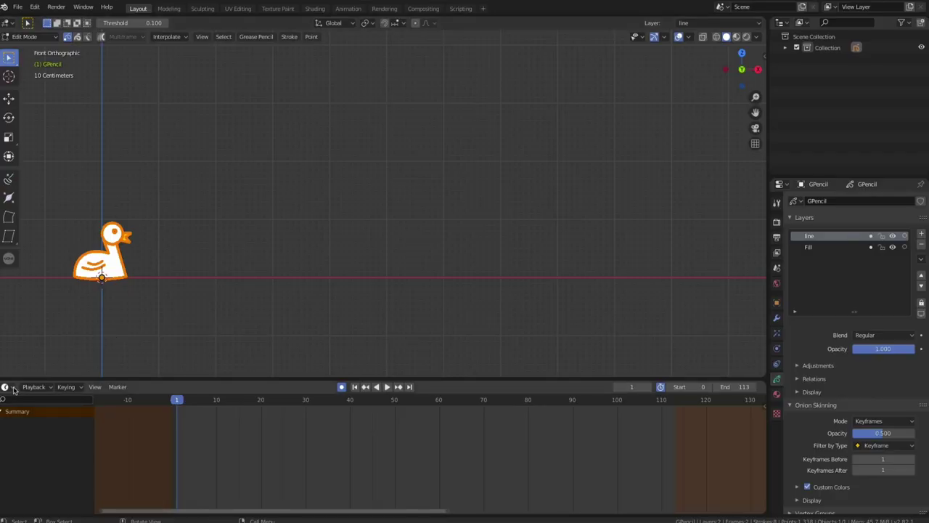
# Step: Change the timeline to a Dope Sheet in Grease Pencil mode, then return to Object Mode
pyautogui.click(6, 386)
pyautogui.click(127, 427)
pyautogui.click(48, 387)
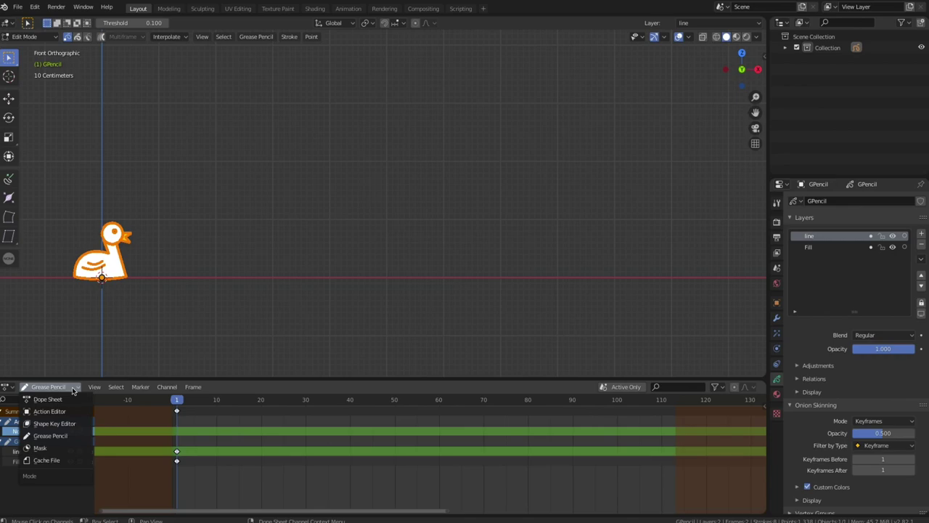
pyautogui.click(70, 436)
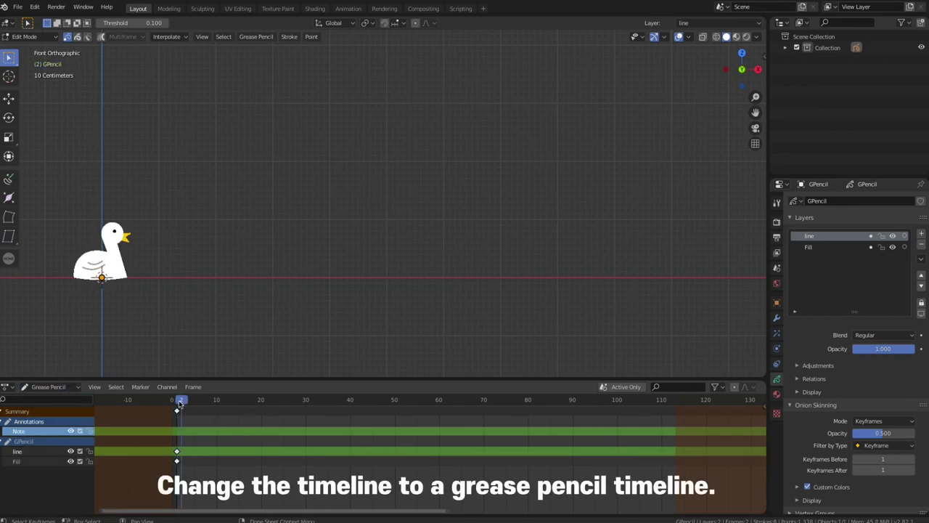
pyautogui.click(689, 37)
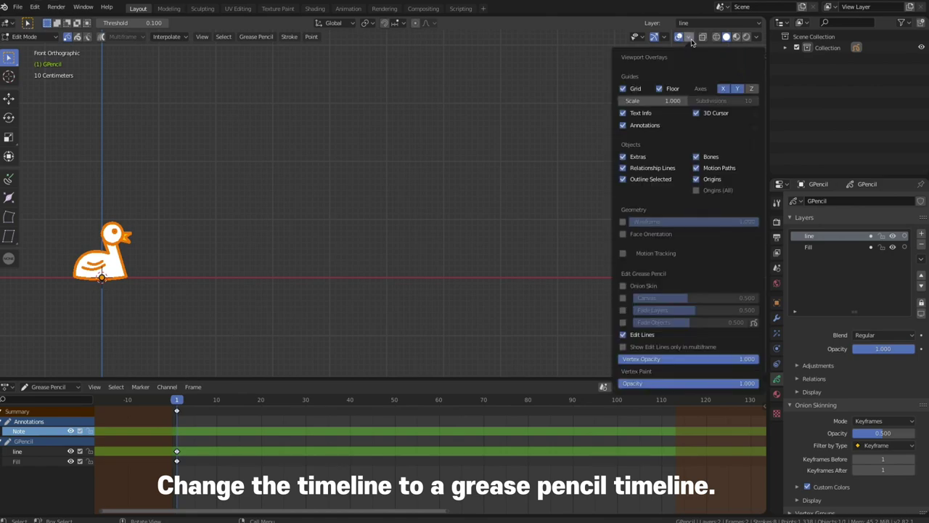
pyautogui.click(28, 36)
pyautogui.click(30, 48)
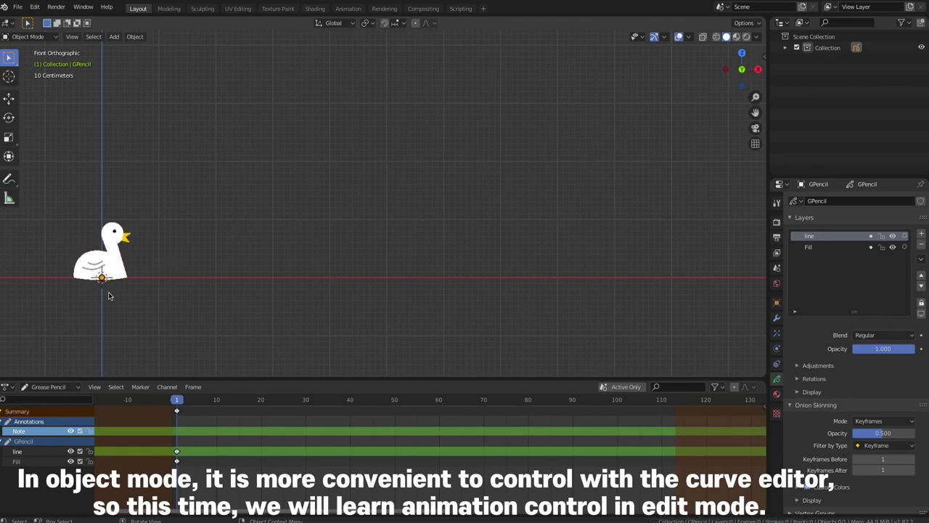
# Step: Select the duck and all its strokes in Edit Mode
pyautogui.click(103, 291)
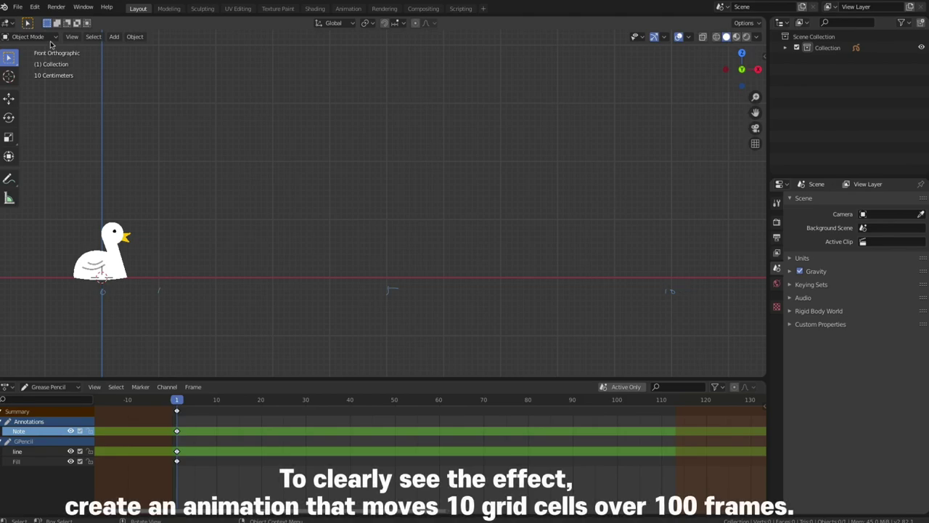
pyautogui.click(122, 247)
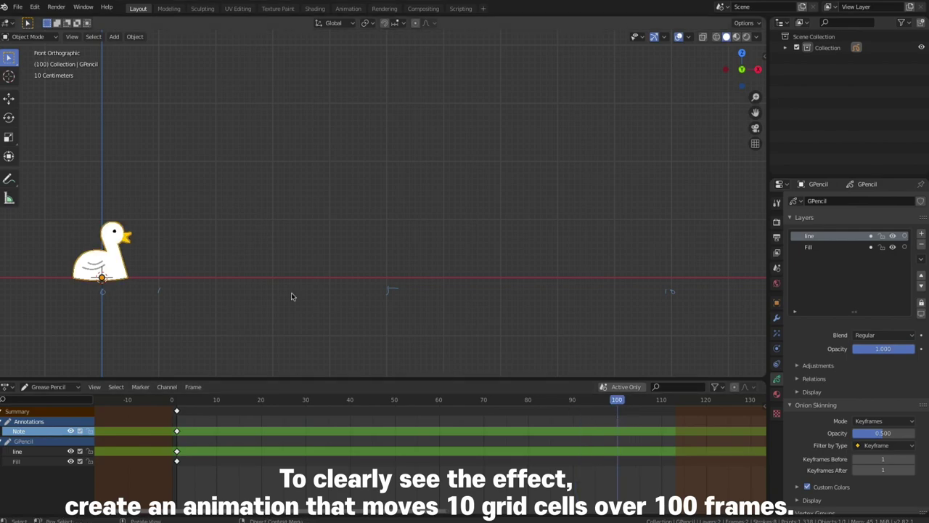
pyautogui.click(55, 38)
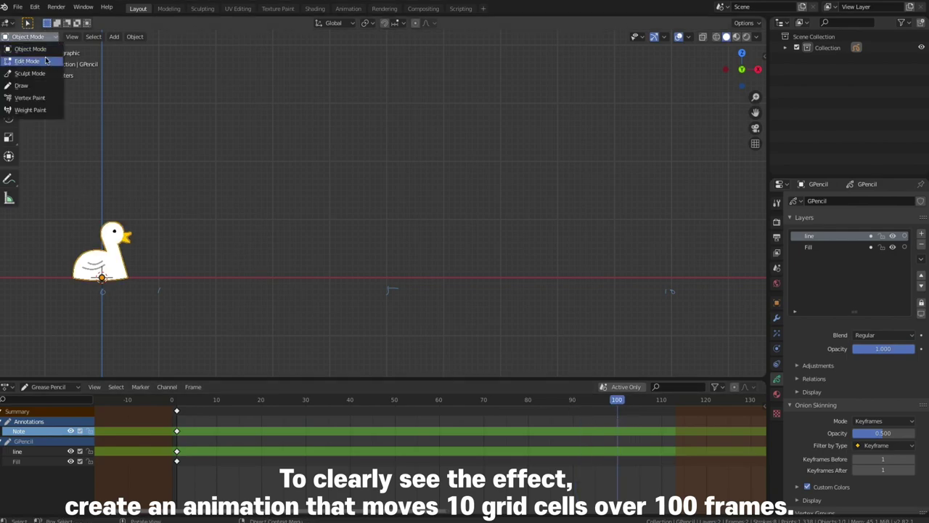
pyautogui.click(46, 61)
pyautogui.moveTo(114, 279); pyautogui.dragTo(113, 259)
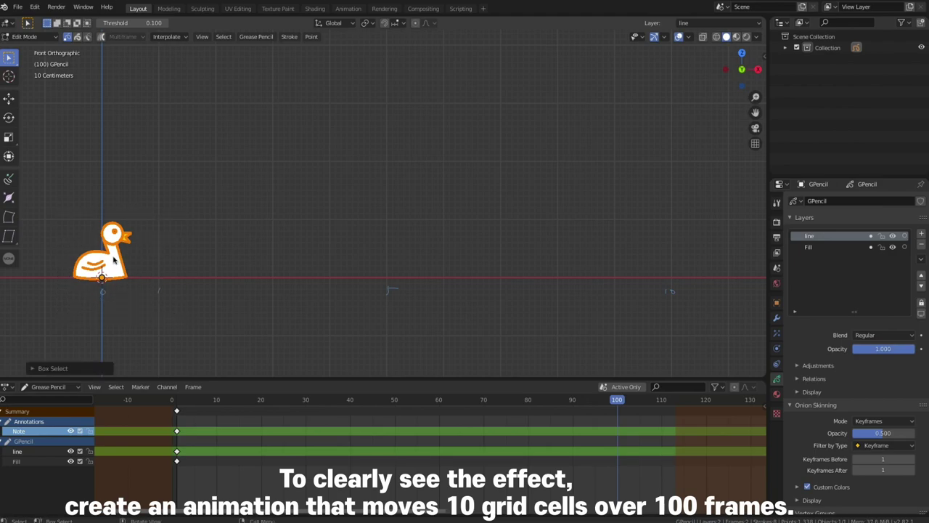
# Step: Move the strokes about 10 m right along X, then scrub to check both keyframes
pyautogui.press('g')
pyautogui.press('x')
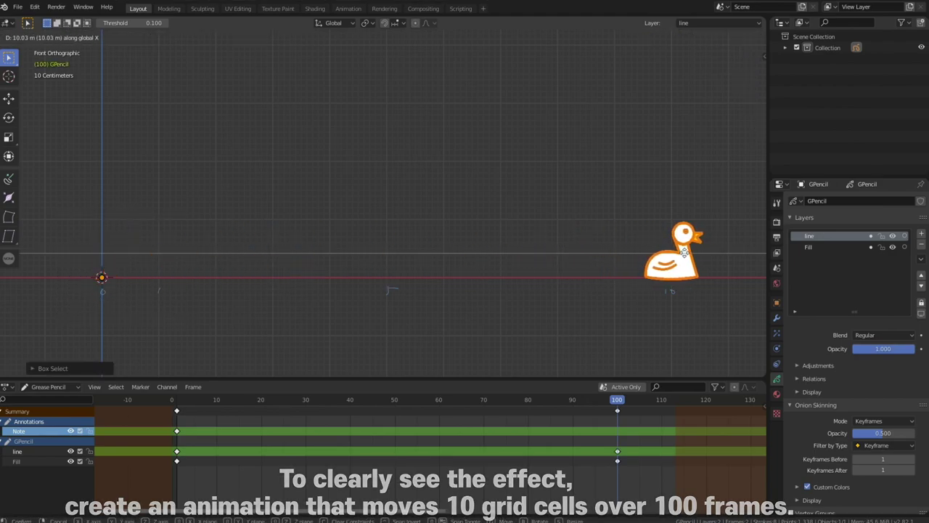
pyautogui.click(690, 254)
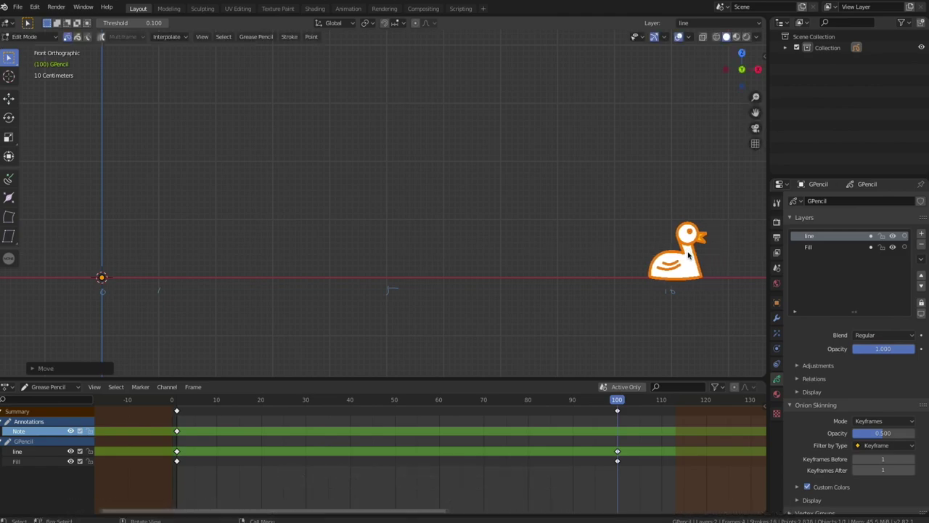
pyautogui.moveTo(610, 411); pyautogui.dragTo(538, 406)
pyautogui.moveTo(183, 415)
pyautogui.mouseDown()
pyautogui.moveTo(171, 417)
pyautogui.moveTo(639, 421)
pyautogui.moveTo(122, 425)
pyautogui.moveTo(632, 417)
pyautogui.moveTo(249, 411)
pyautogui.mouseUp()
pyautogui.hotkey('ctrl', 'z')
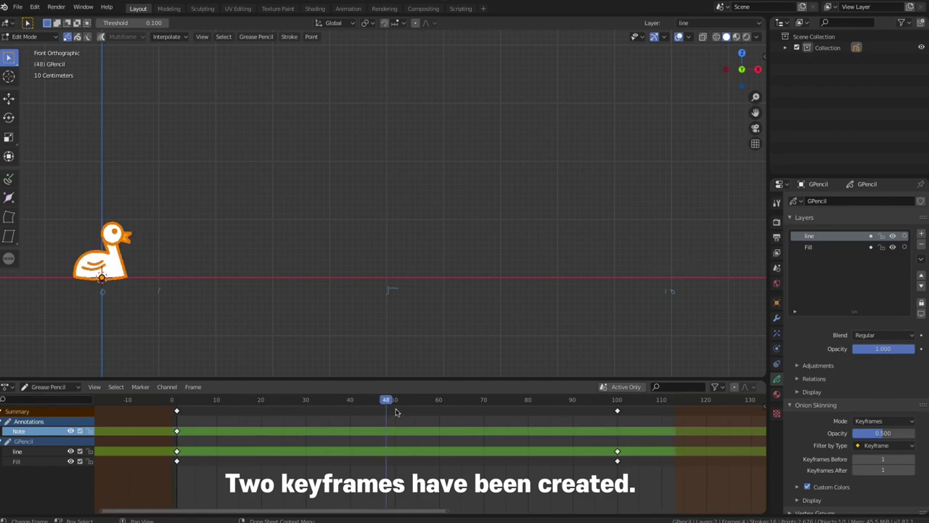
# Step: Interpolate a Linear sequence of in-betweens across frames 1 to 100
pyautogui.click(169, 36)
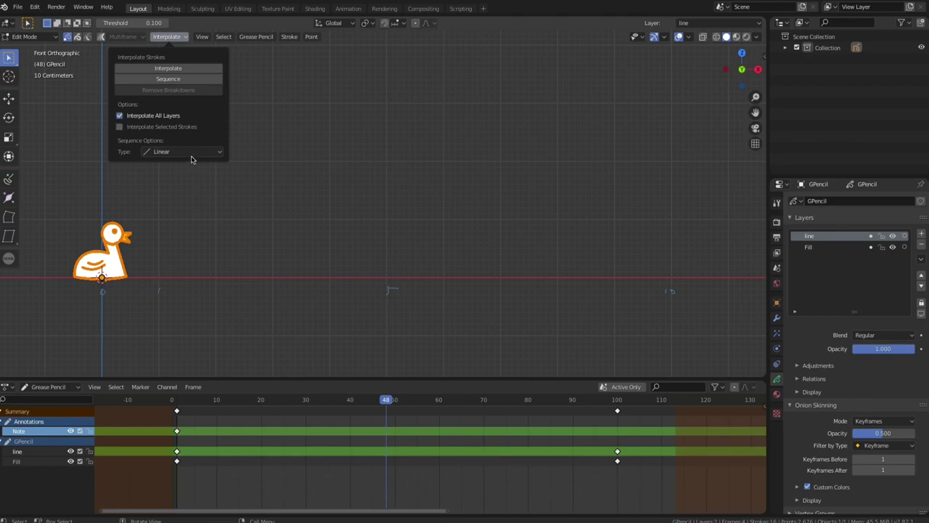
pyautogui.click(170, 37)
pyautogui.click(181, 83)
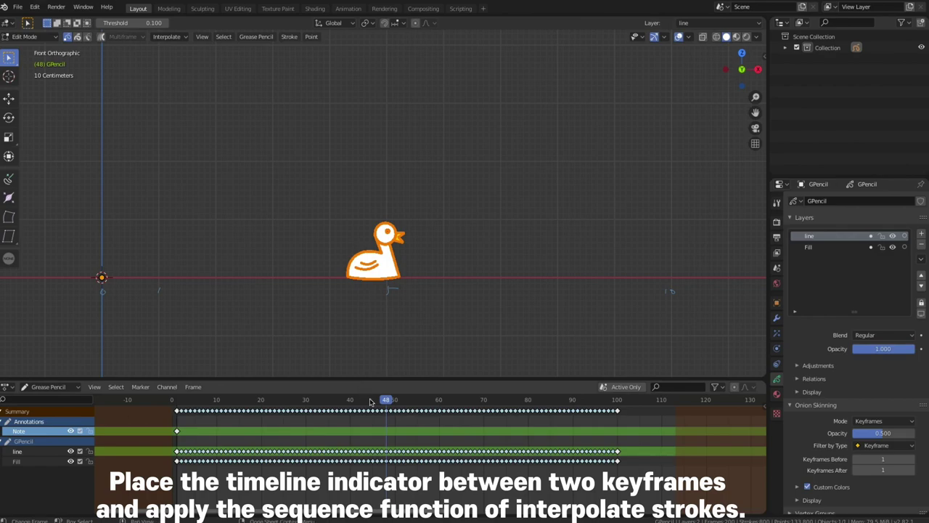
# Step: Play the animation from frame 1 to watch the duck glide right
pyautogui.moveTo(371, 401); pyautogui.dragTo(158, 401)
pyautogui.press('space')
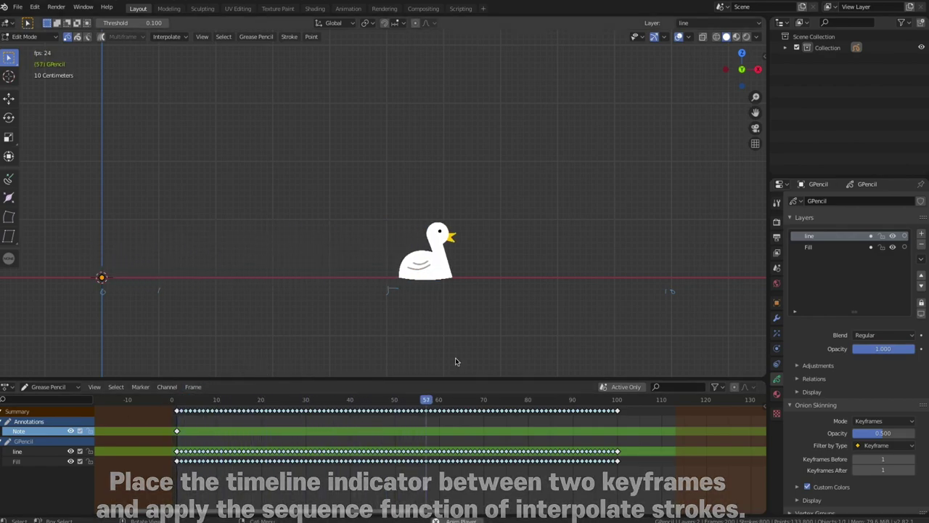
pyautogui.press('space')
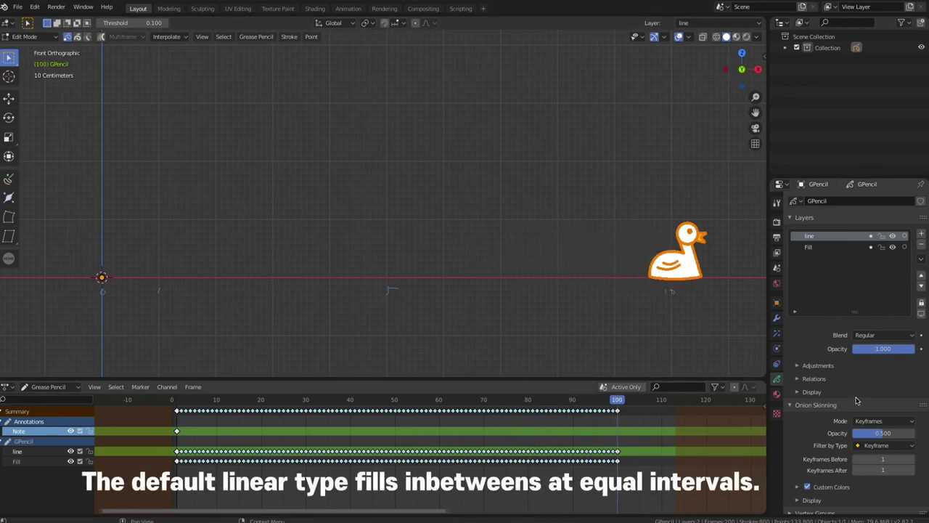
pyautogui.scroll(-3, 856, 401)
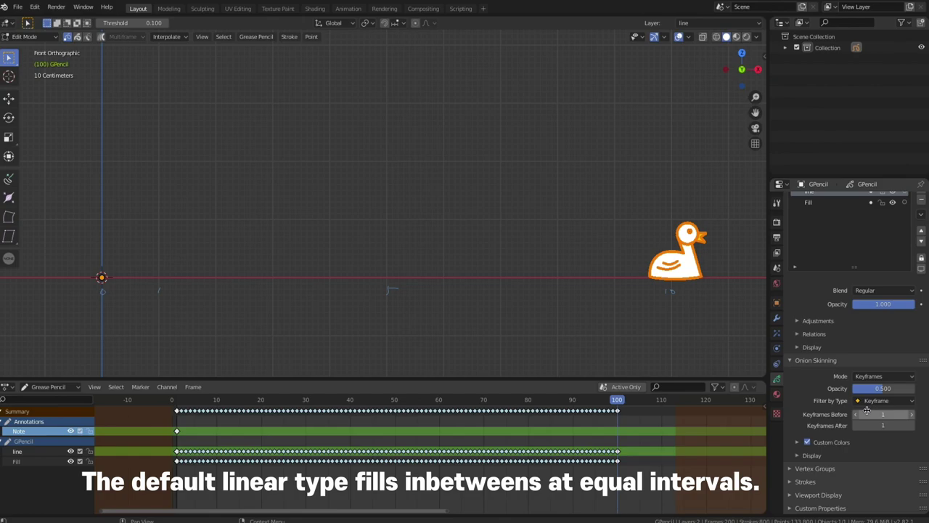
pyautogui.scroll(2, 890, 366)
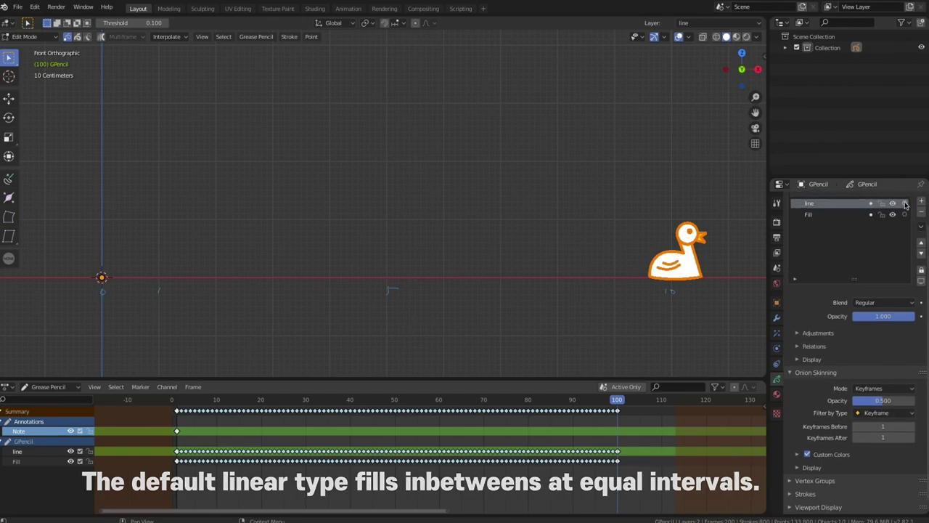
pyautogui.click(759, 38)
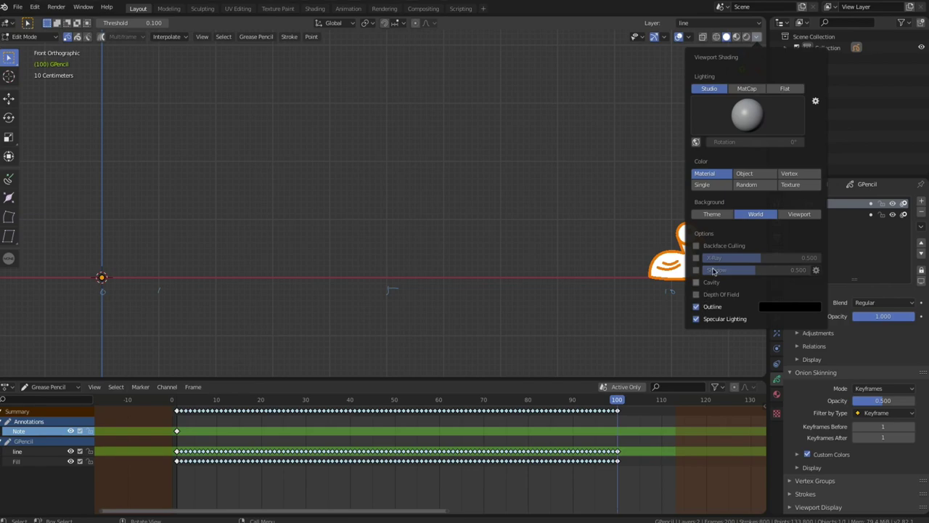
# Step: Keep onion skinning in Keyframes mode and set its filter to All Types
pyautogui.click(689, 37)
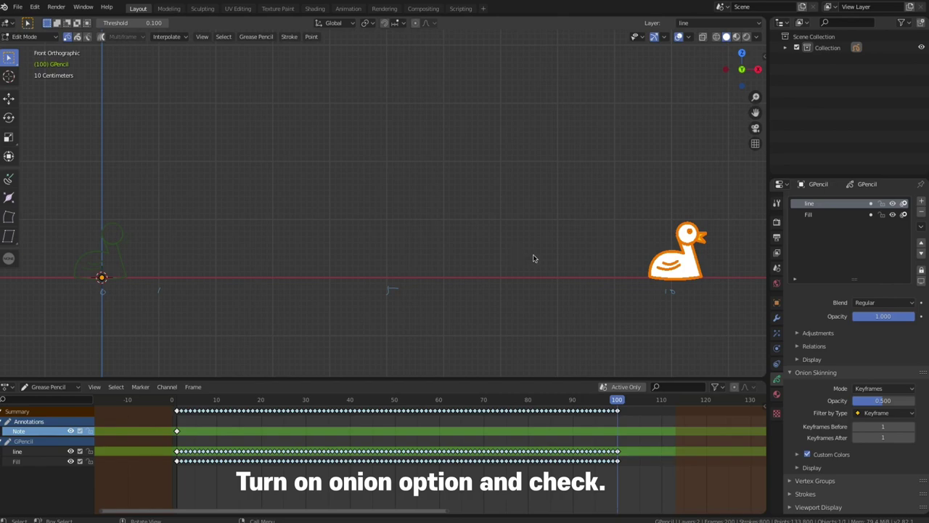
pyautogui.click(906, 390)
pyautogui.click(907, 391)
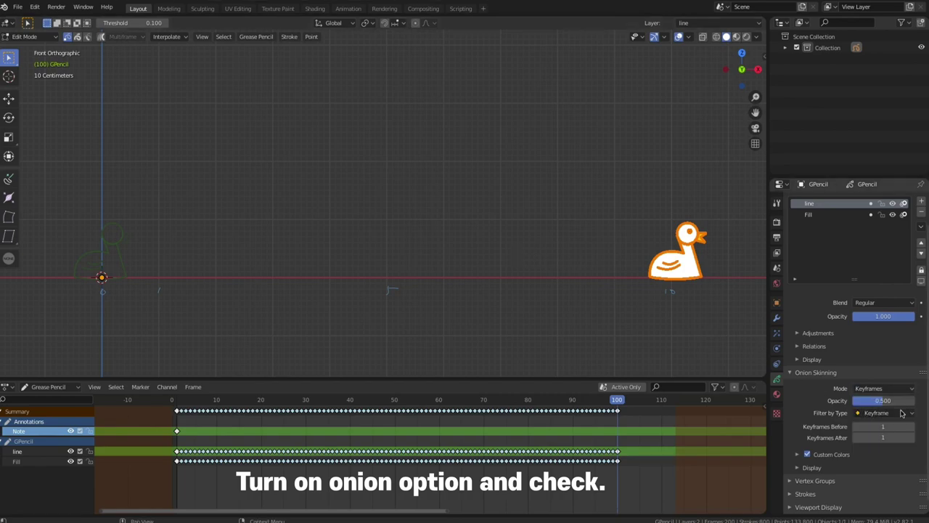
pyautogui.click(905, 414)
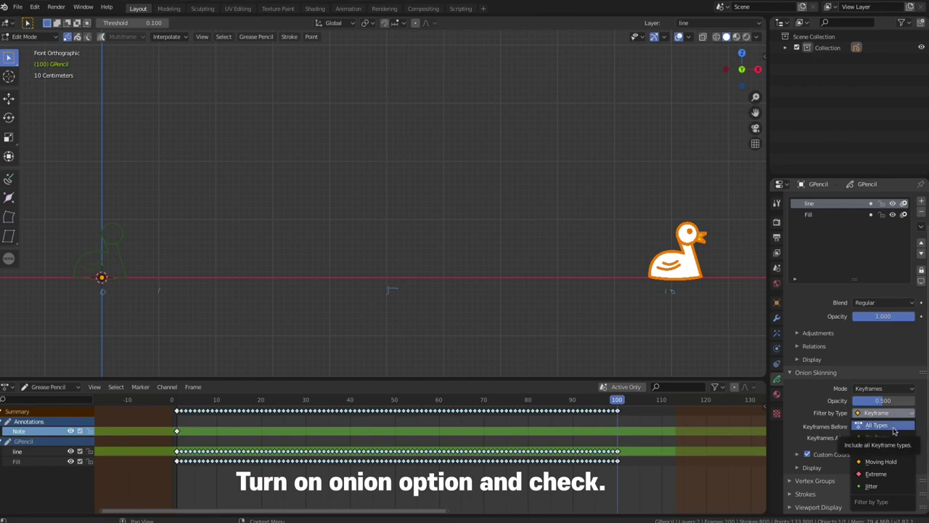
pyautogui.click(894, 428)
pyautogui.write('1')
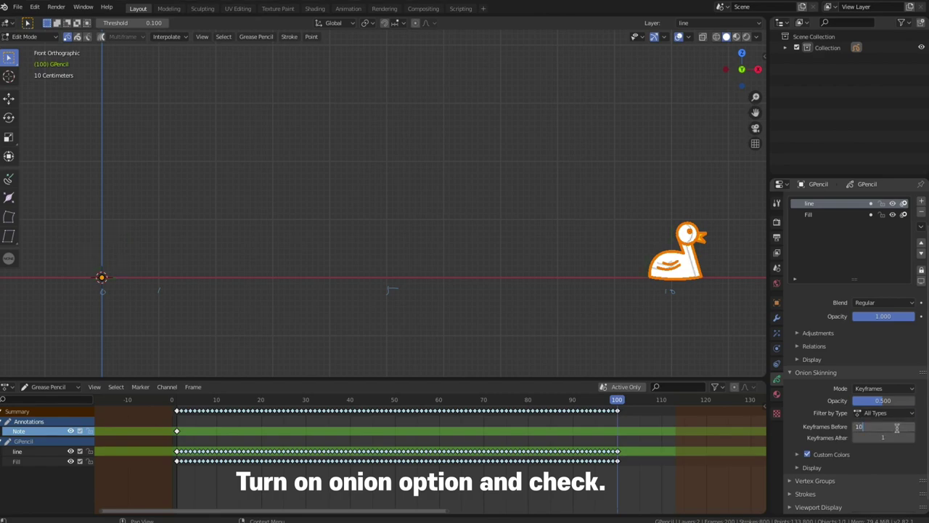
# Step: Set onion-skin Keyframes Before and After to 100, then go to frame 1
pyautogui.write('0')
pyautogui.press('Return')
pyautogui.hotkey('ctrl', 'v')
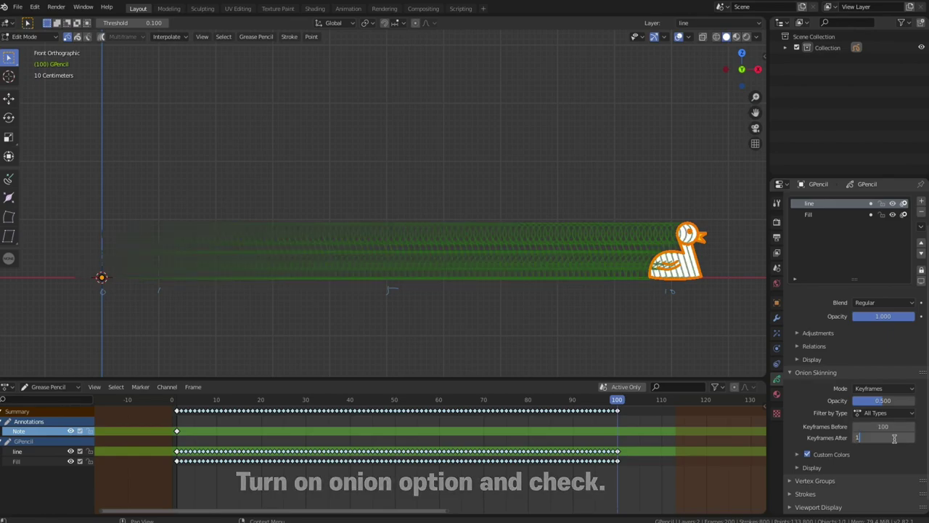
pyautogui.moveTo(616, 415); pyautogui.dragTo(176, 414)
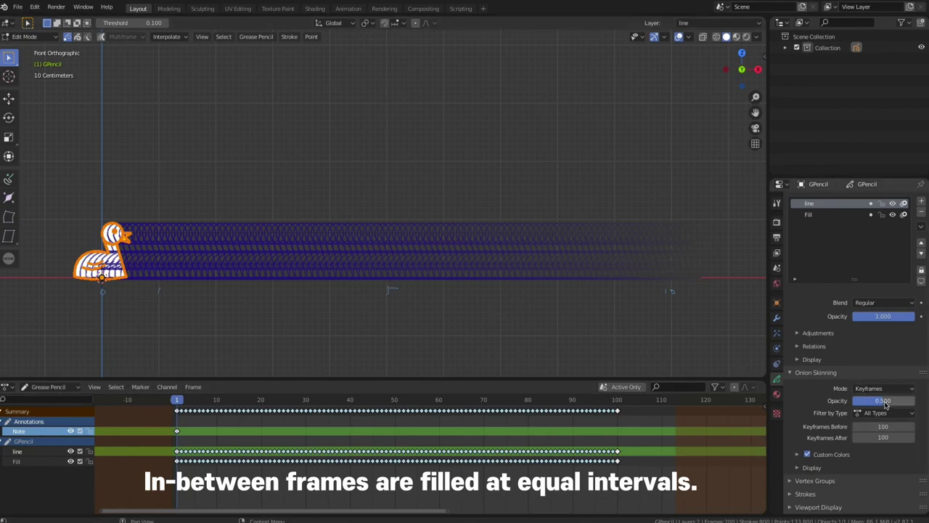
# Step: Enter 0.7 as the onion-skin Opacity and scrub to frame 50
pyautogui.moveTo(885, 404); pyautogui.dragTo(905, 404)
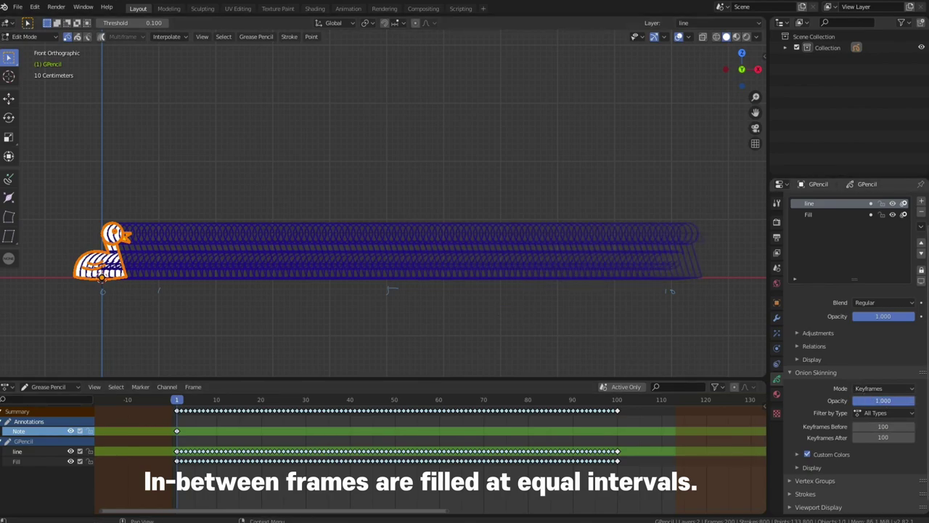
pyautogui.hotkey('alt', 'a')
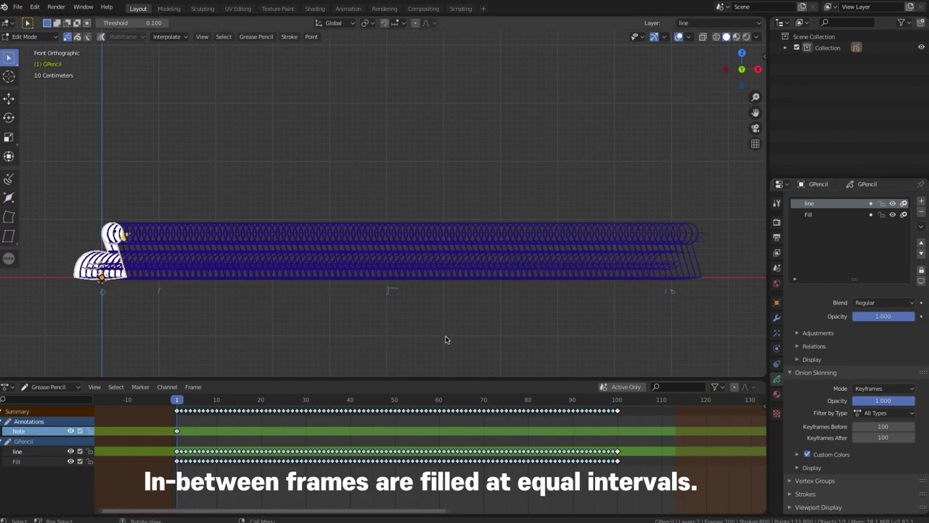
pyautogui.moveTo(180, 404)
pyautogui.mouseDown()
pyautogui.moveTo(462, 413)
pyautogui.moveTo(409, 404)
pyautogui.mouseUp()
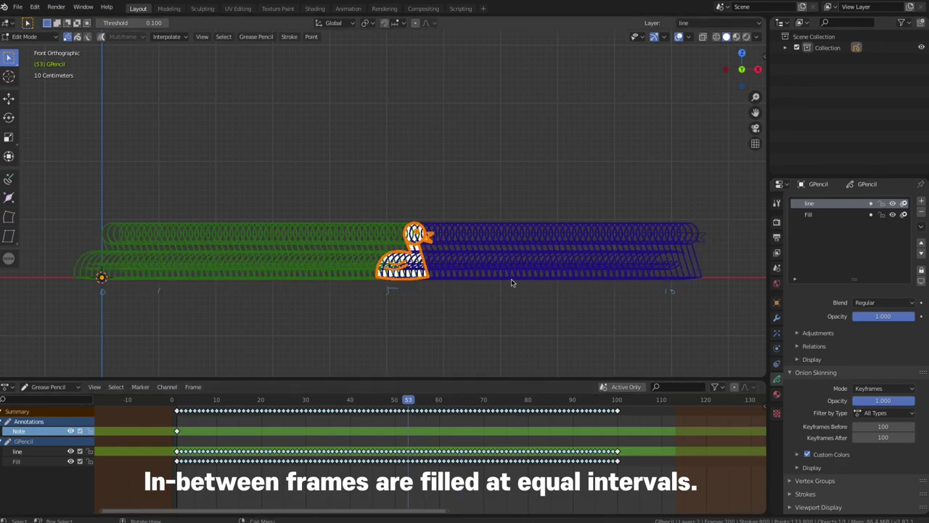
pyautogui.doubleClick(884, 401)
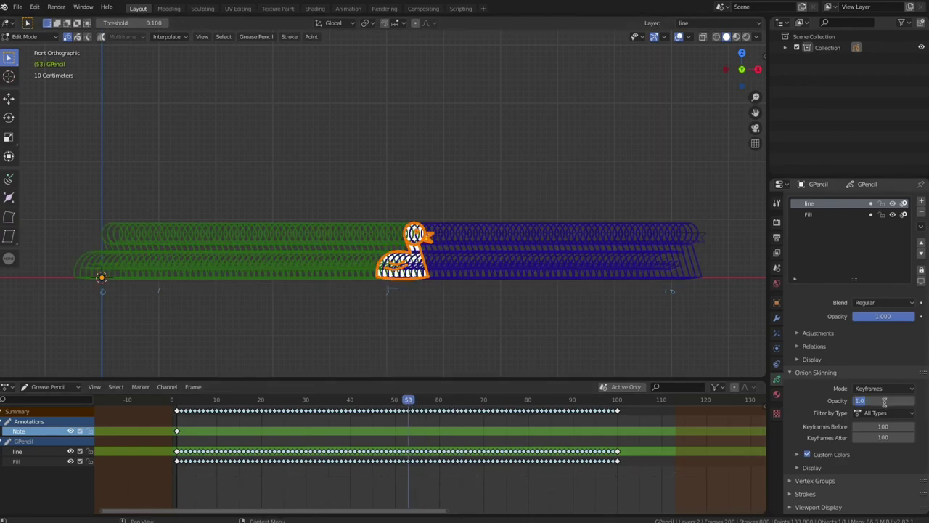
pyautogui.write('0.7')
pyautogui.press('Return')
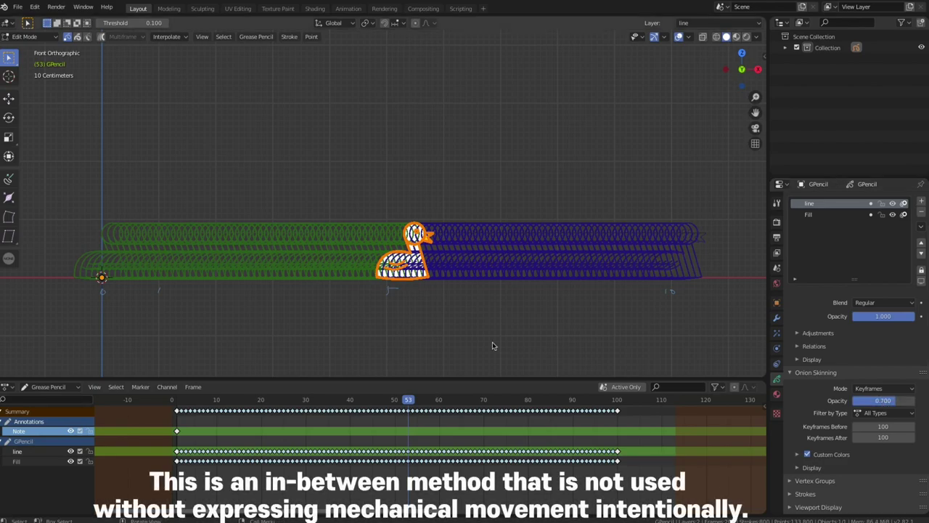
pyautogui.hotkey('alt', 'a')
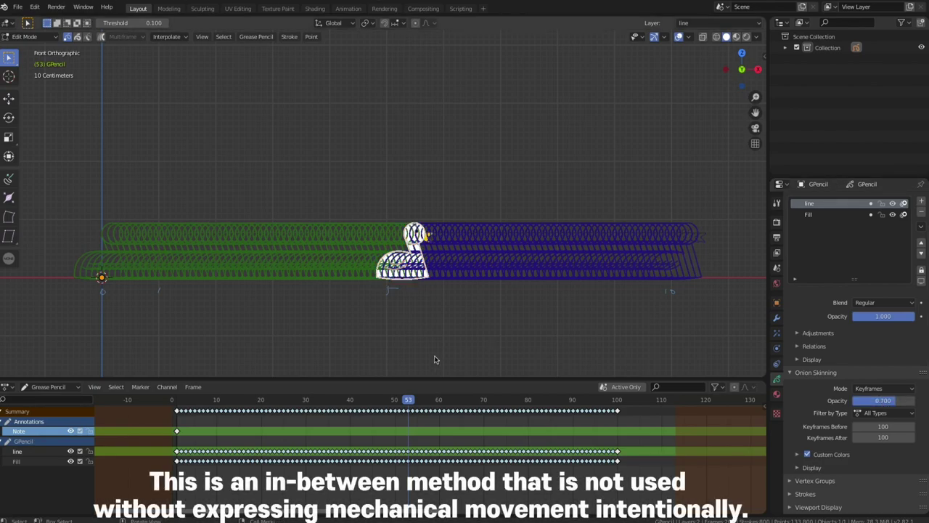
pyautogui.moveTo(409, 400); pyautogui.dragTo(394, 400)
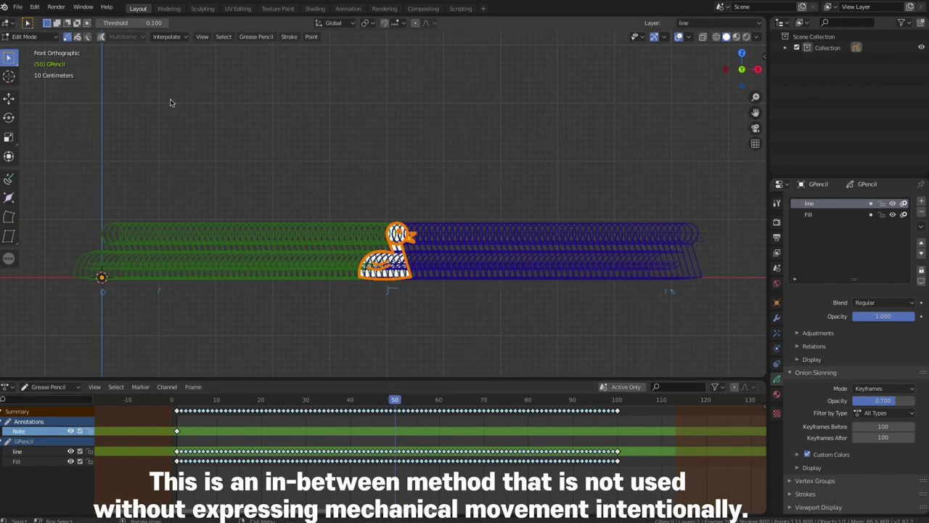
# Step: Remove the linear breakdowns and regenerate the in-between sequence with Sinusoidal type
pyautogui.click(182, 38)
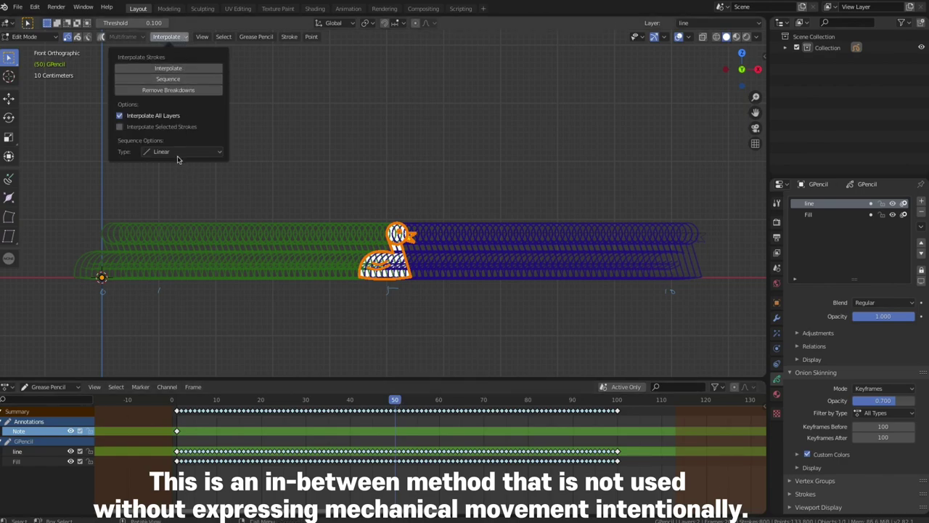
pyautogui.click(182, 92)
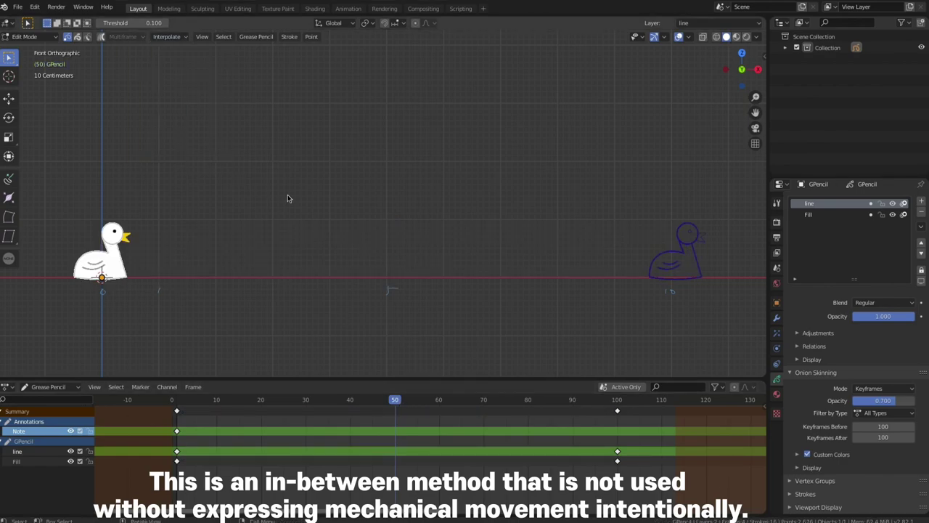
pyautogui.click(182, 37)
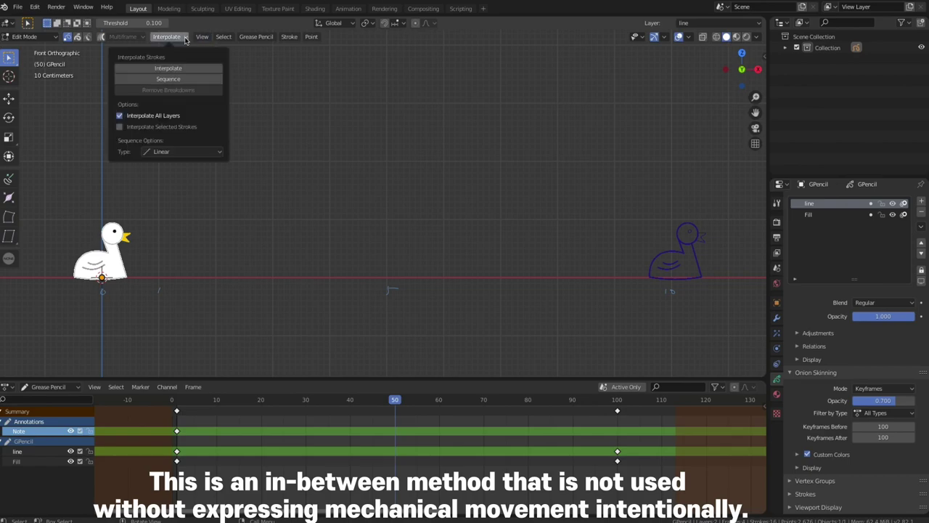
pyautogui.click(216, 153)
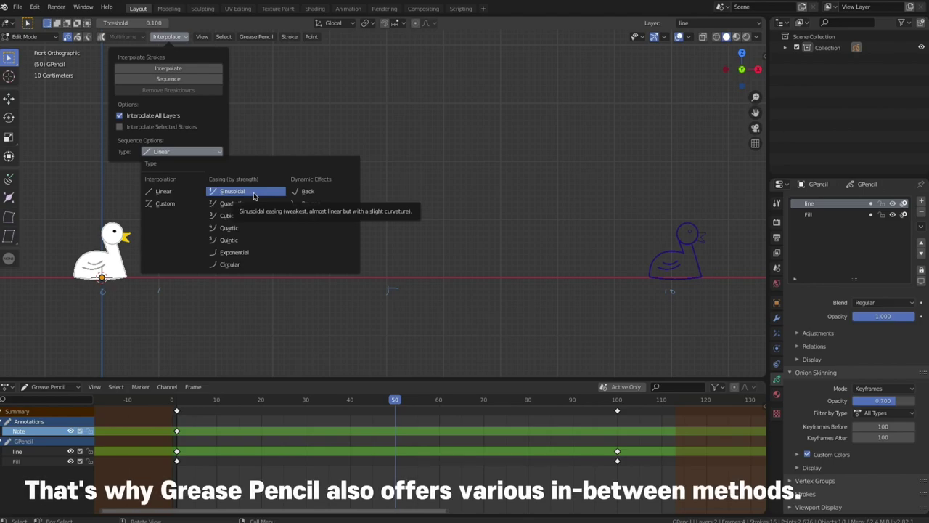
pyautogui.click(253, 192)
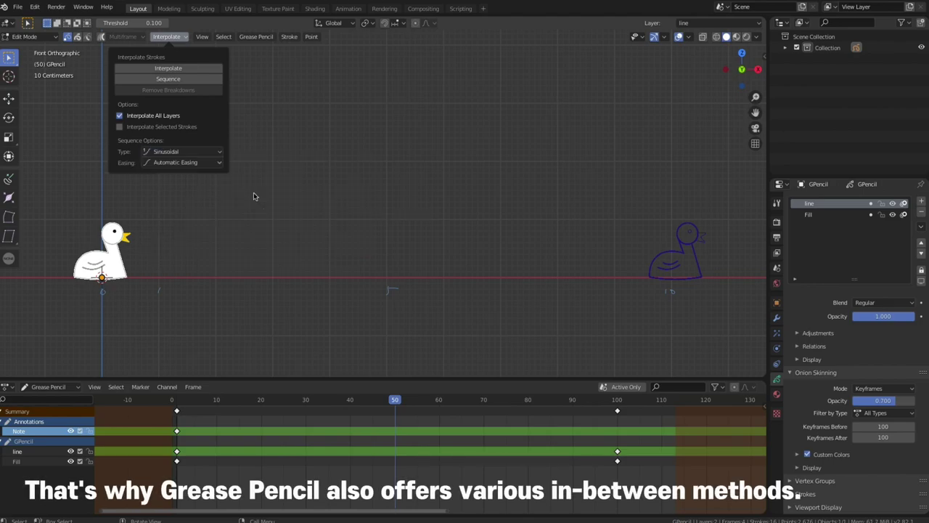
pyautogui.click(174, 81)
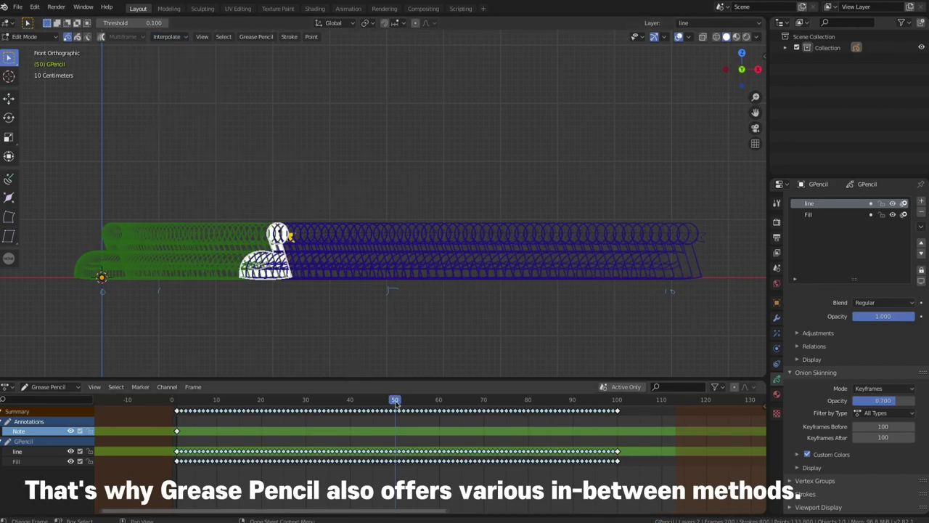
# Step: Play the sinusoidal-eased duck slide from the start, then stop and park on frame 26
pyautogui.moveTo(395, 404); pyautogui.dragTo(174, 407)
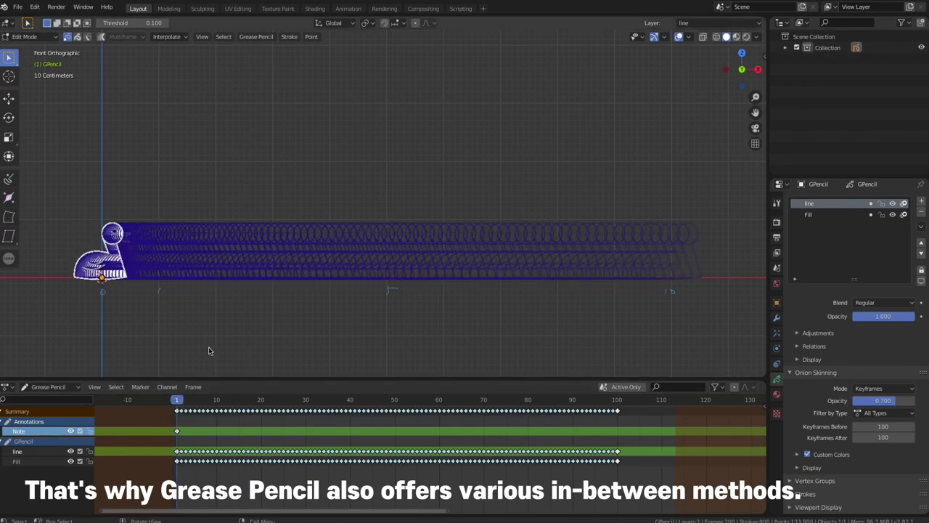
pyautogui.press('space')
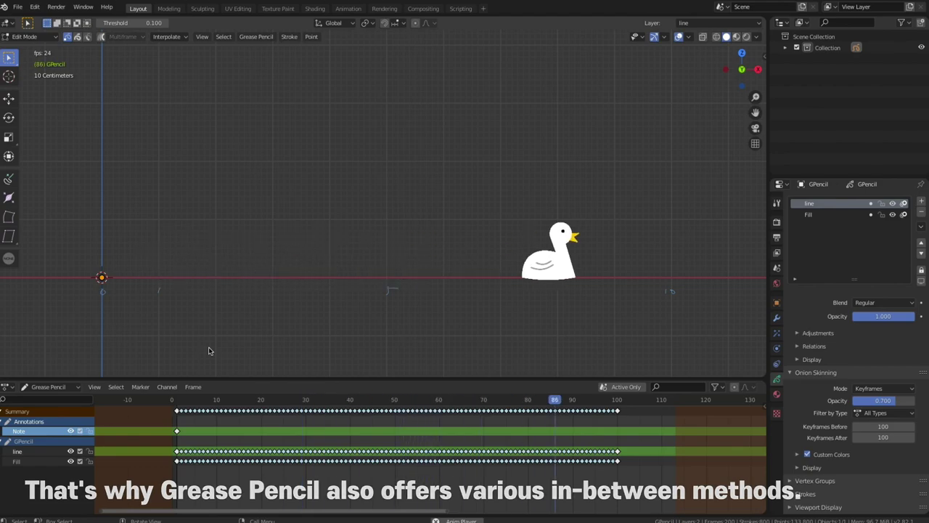
pyautogui.press('space')
pyautogui.click(285, 402)
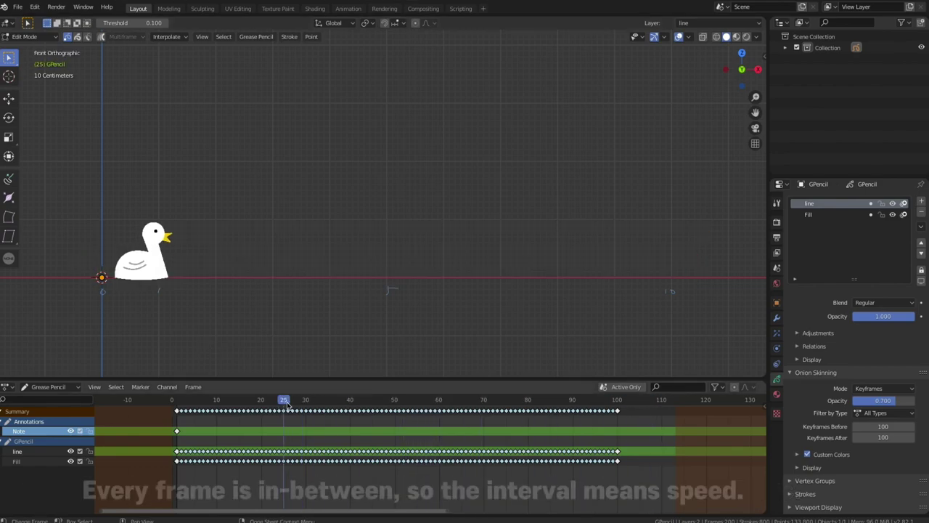
pyautogui.moveTo(287, 405); pyautogui.dragTo(288, 405)
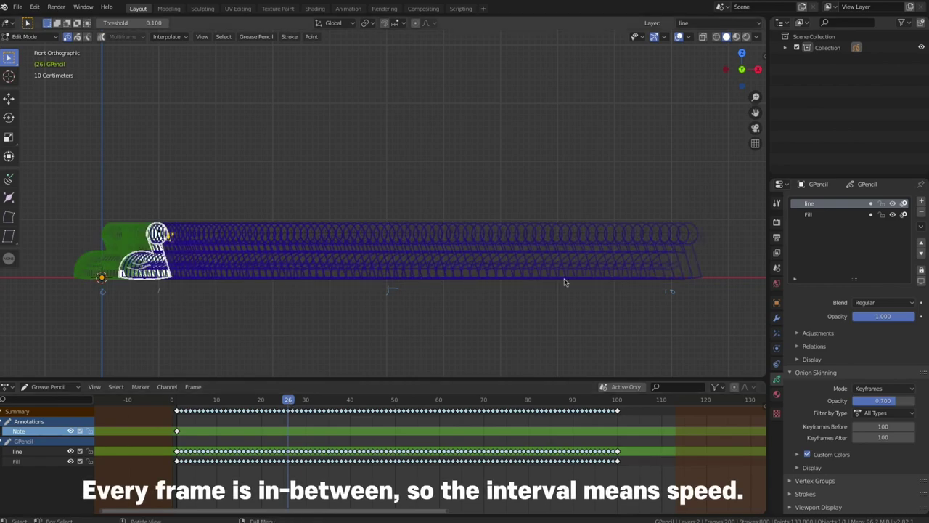
# Step: Remove the breakdowns and regenerate the duck's in-betweens with Exponential easing, then scrub back to frame 2
pyautogui.click(188, 38)
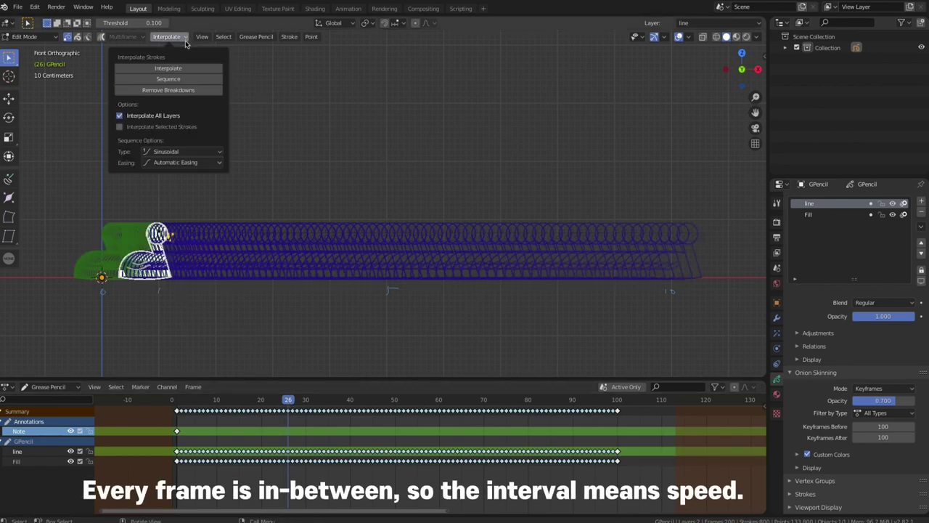
pyautogui.click(183, 91)
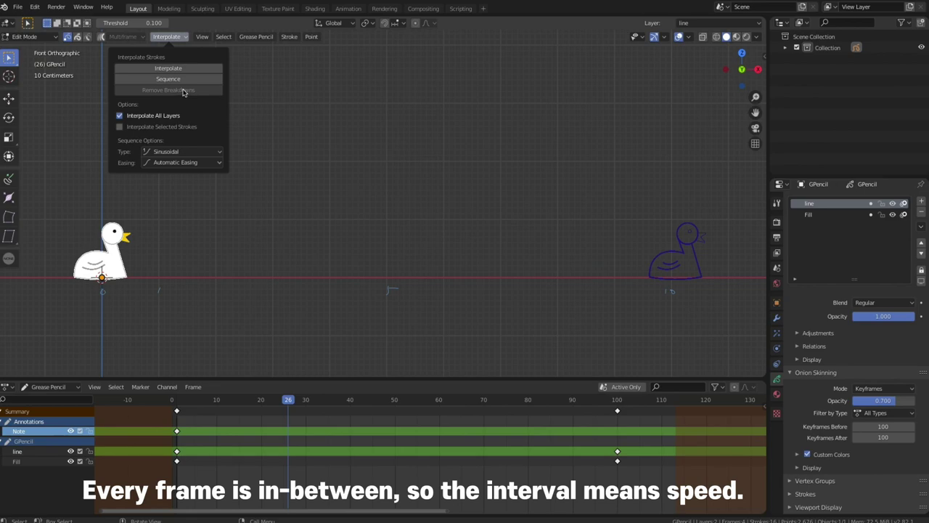
pyautogui.click(220, 153)
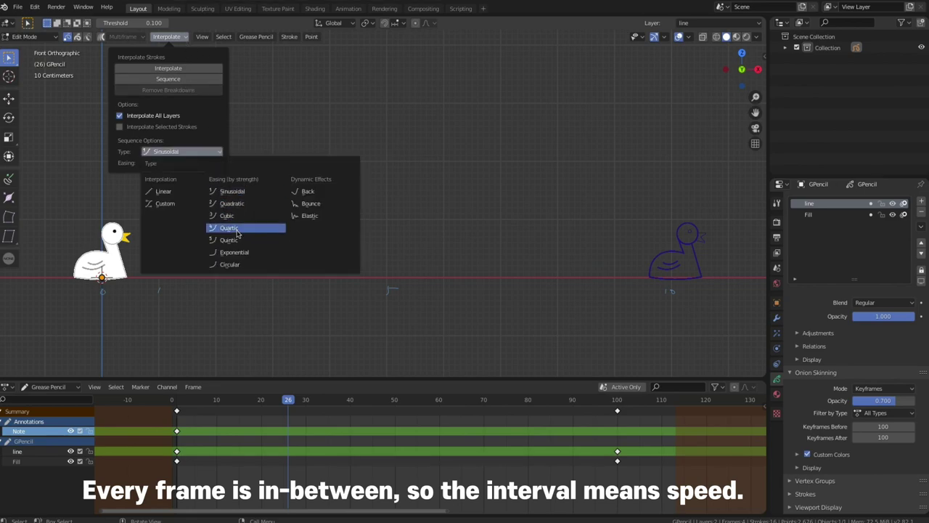
pyautogui.click(237, 255)
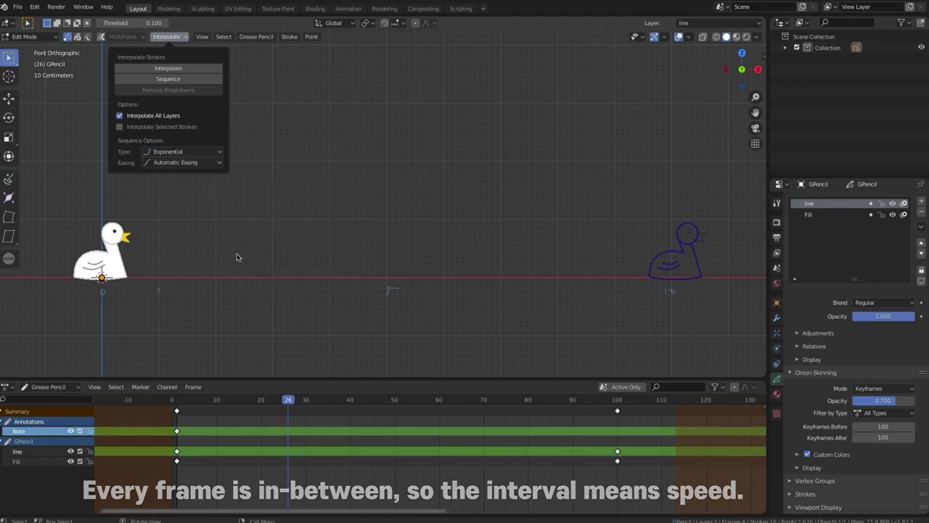
pyautogui.click(186, 38)
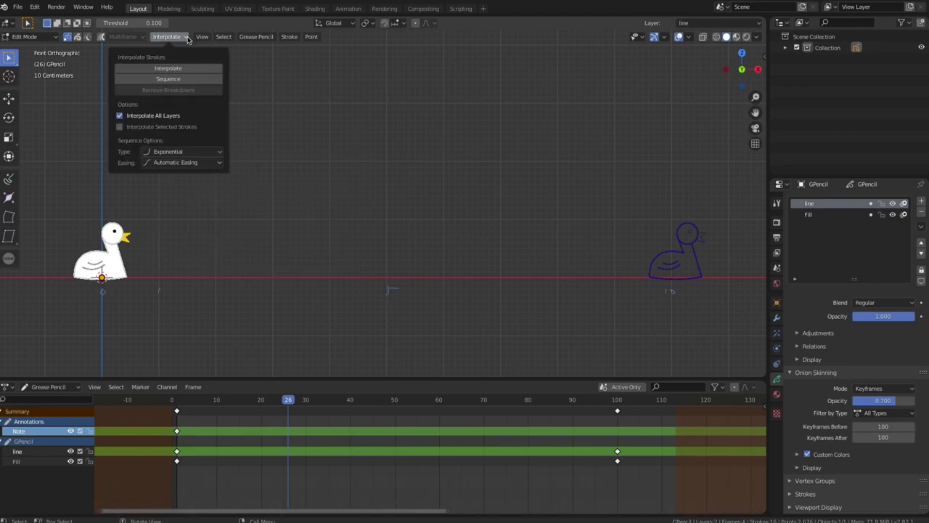
pyautogui.click(167, 78)
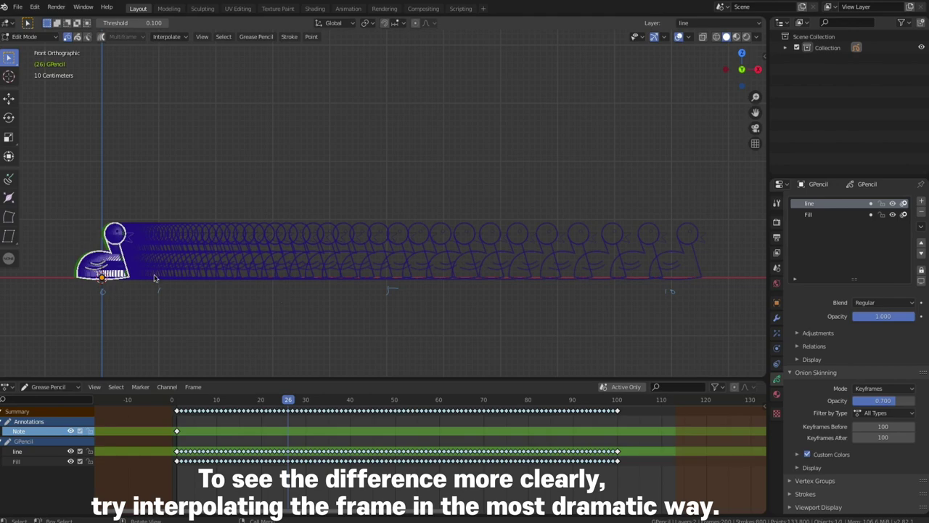
pyautogui.moveTo(292, 407); pyautogui.dragTo(180, 411)
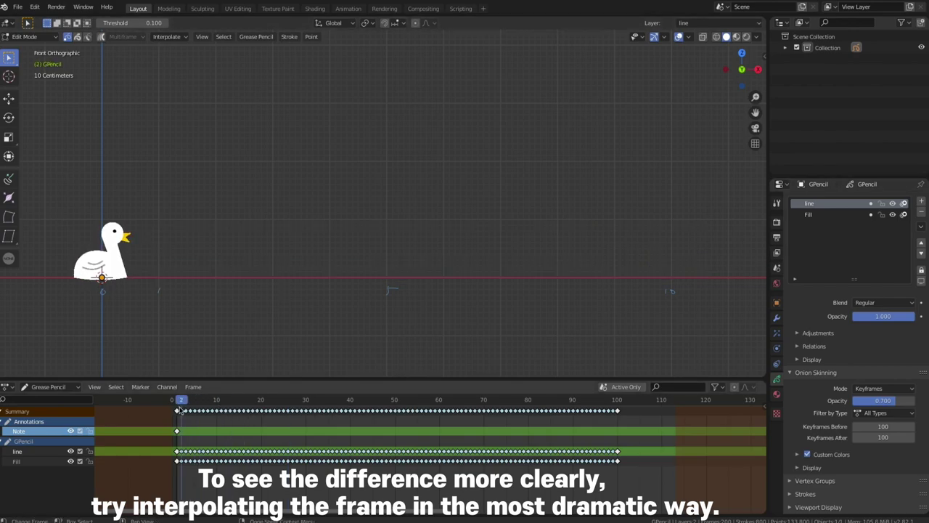
# Step: Play the Exponential-eased duck slide and stop it at frame 112
pyautogui.press('space')
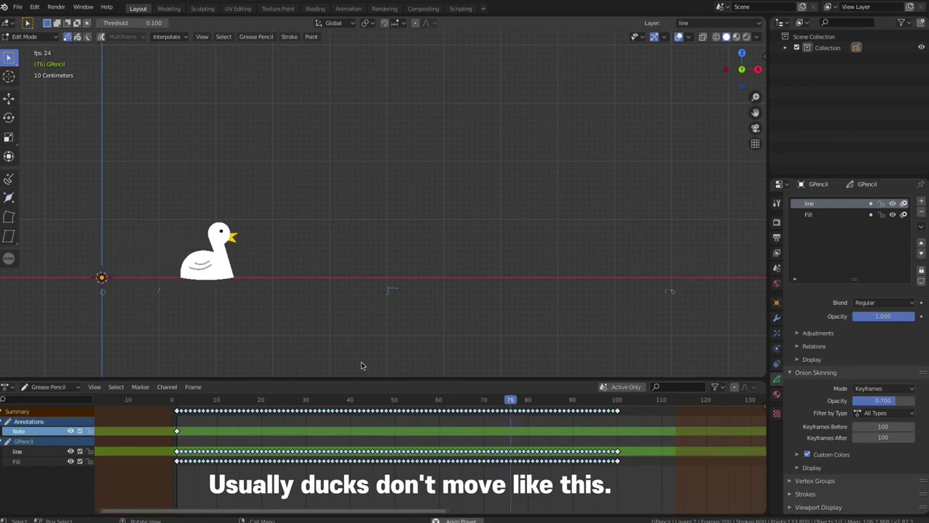
pyautogui.press('space')
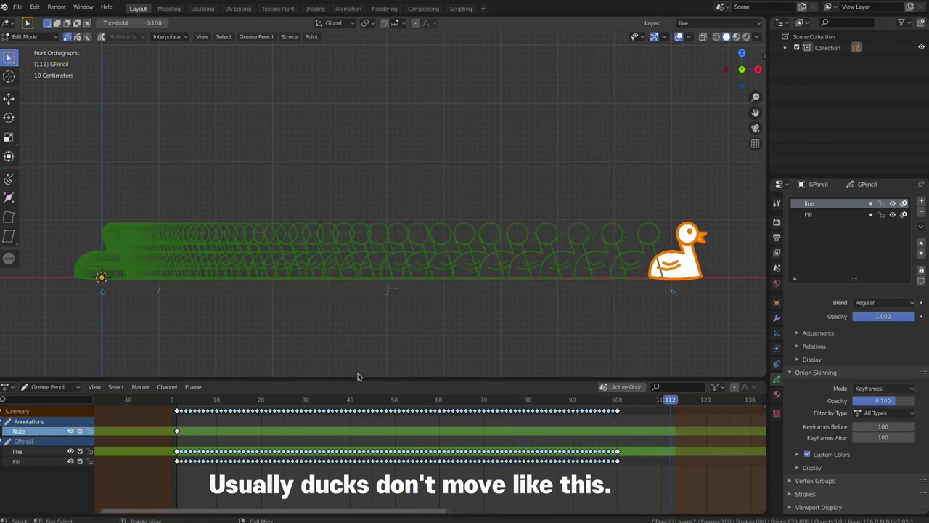
# Step: Remove the breakdowns and regenerate the duck's in-betweens with Quintic easing
pyautogui.click(183, 37)
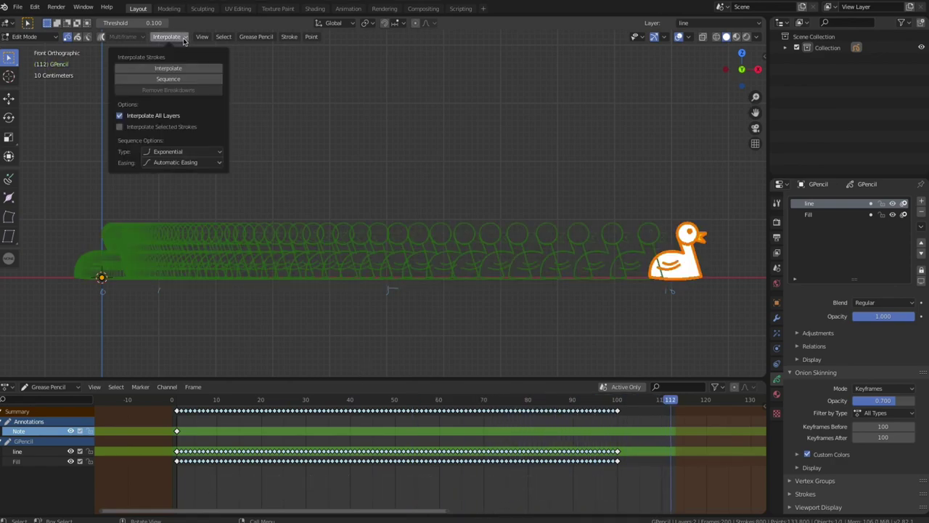
pyautogui.click(216, 154)
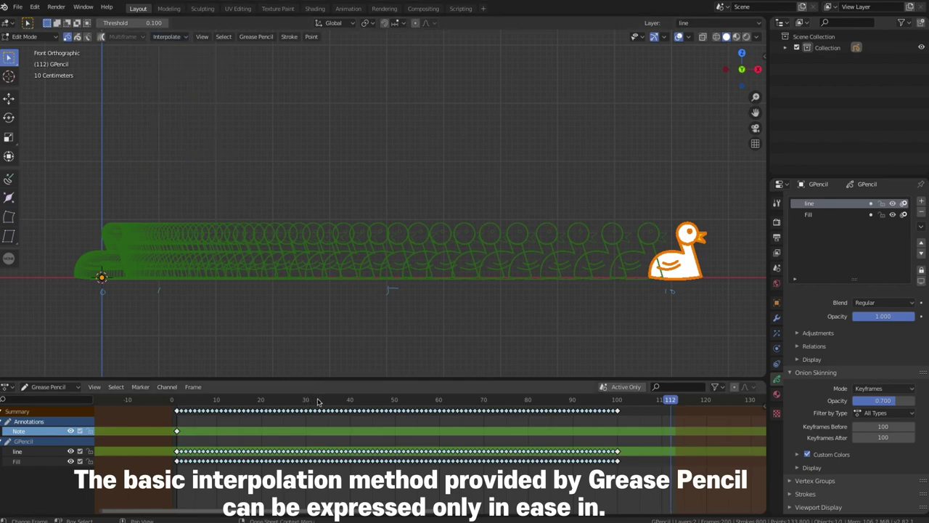
pyautogui.click(185, 37)
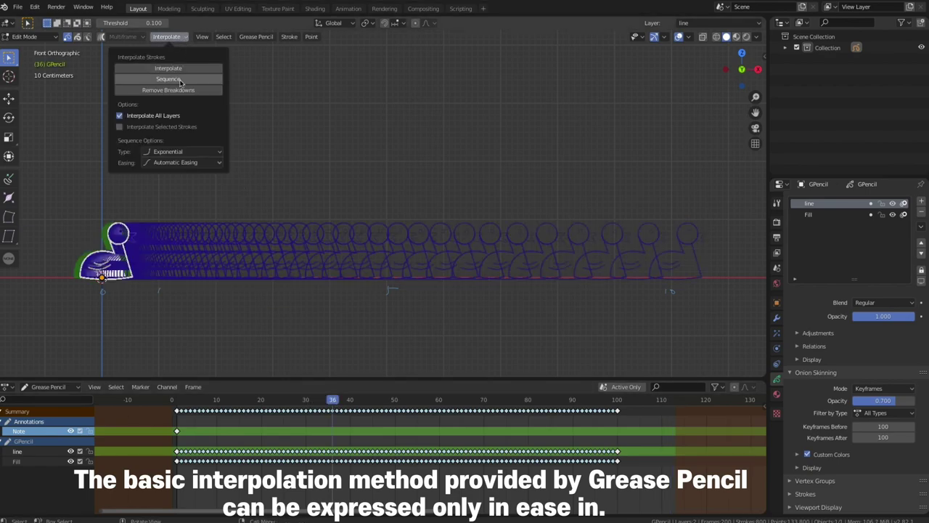
pyautogui.click(181, 90)
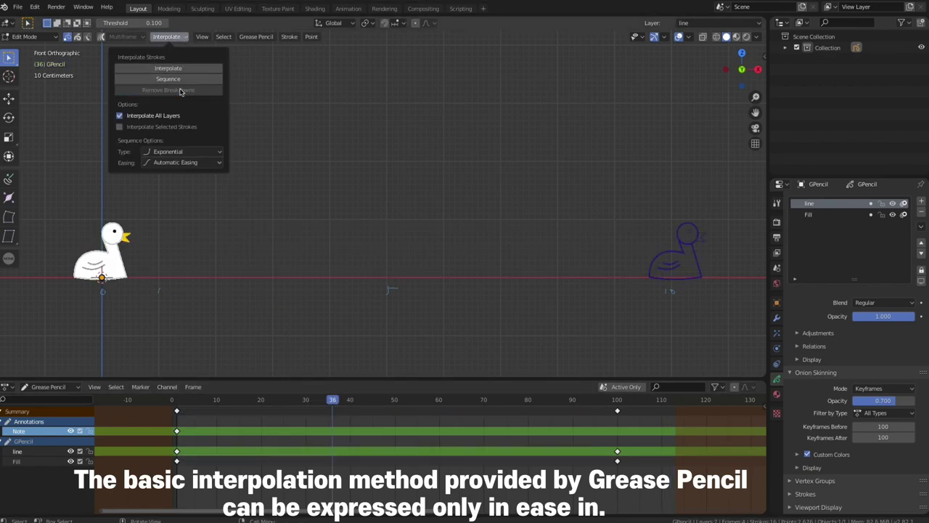
pyautogui.click(216, 153)
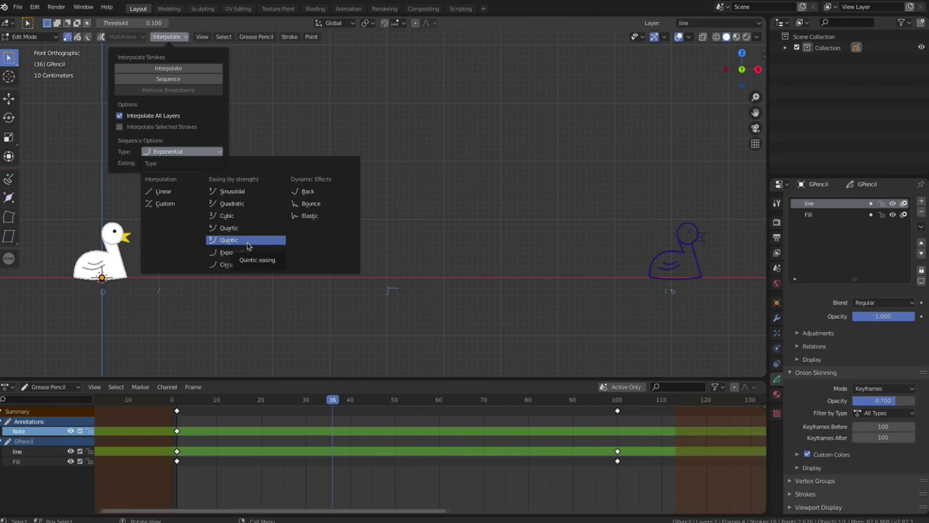
pyautogui.click(247, 247)
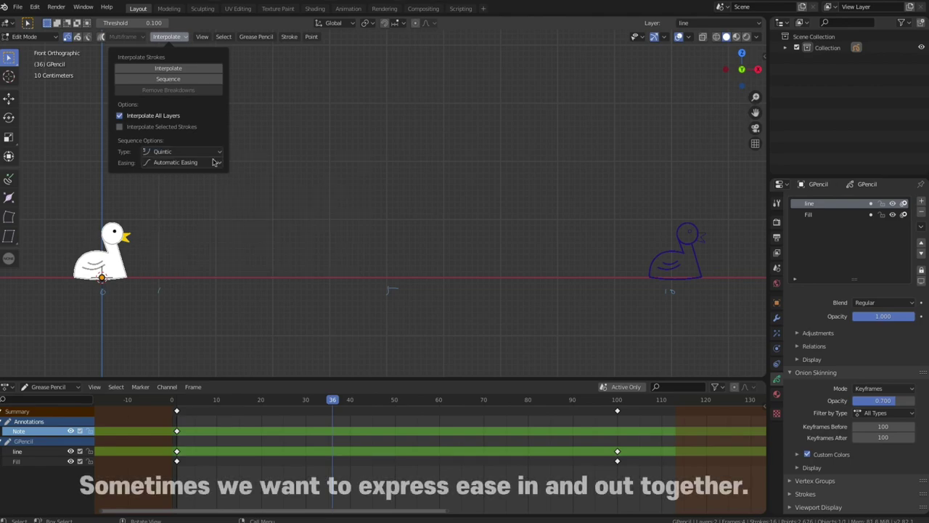
pyautogui.click(179, 80)
# Step: Play the Quintic-eased slide, stop it, and move to frame 53 with the interpolation options open
pyautogui.press('space')
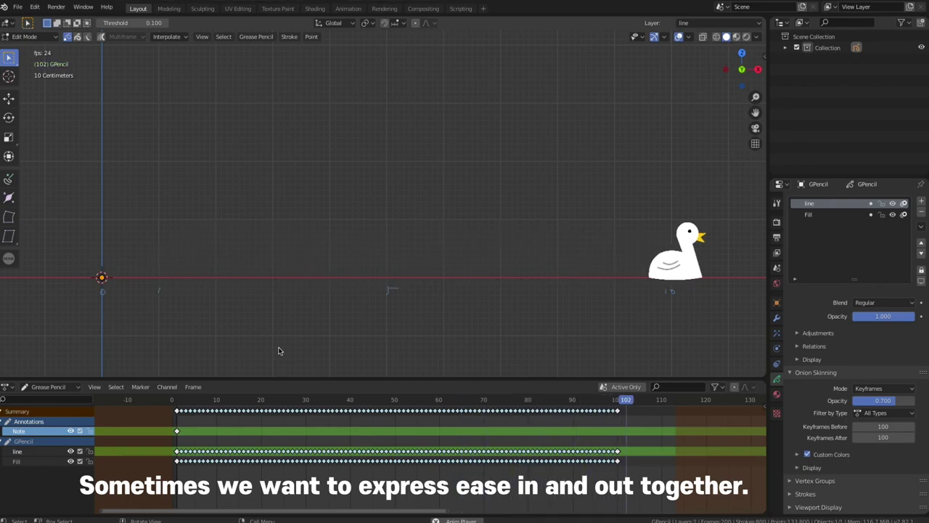
pyautogui.press('Escape')
pyautogui.click(184, 40)
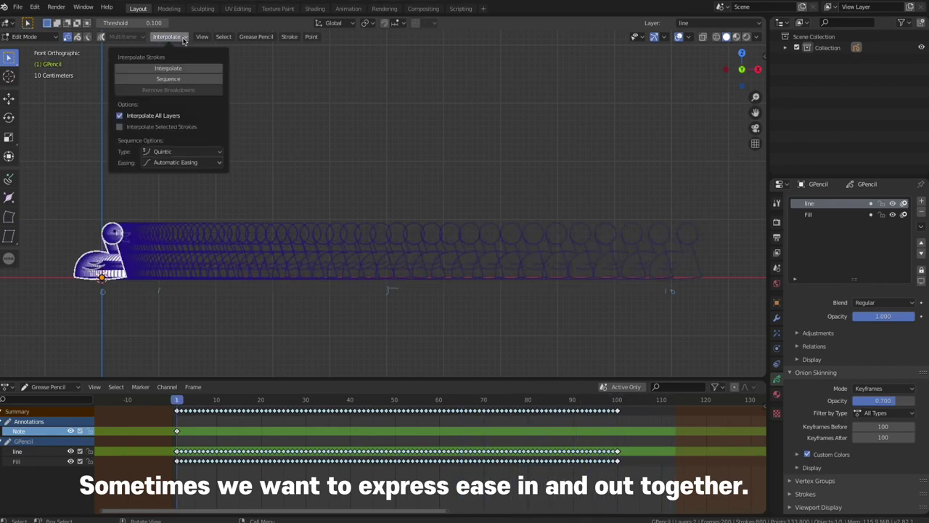
pyautogui.click(409, 400)
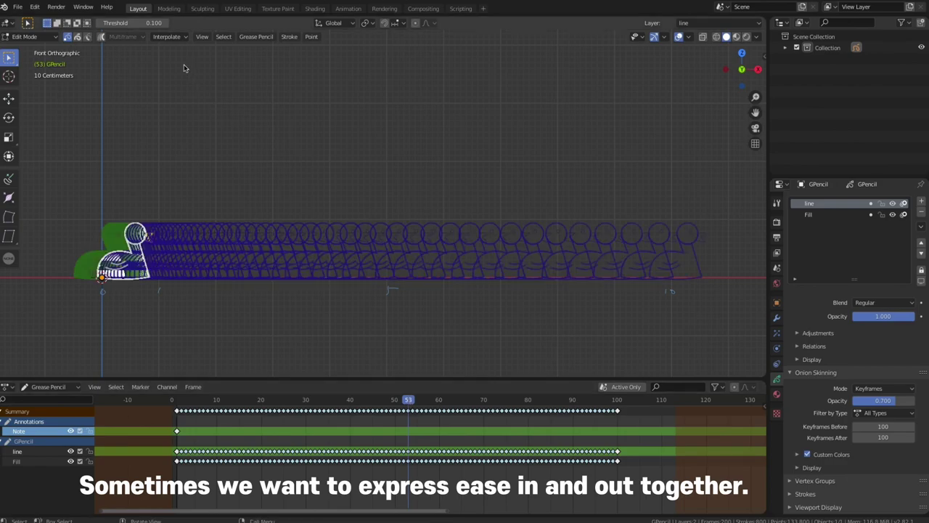
pyautogui.click(184, 40)
# Step: Remove the Quintic in-betweens and play the bare two-key slide, stopping near frame 53
pyautogui.click(170, 90)
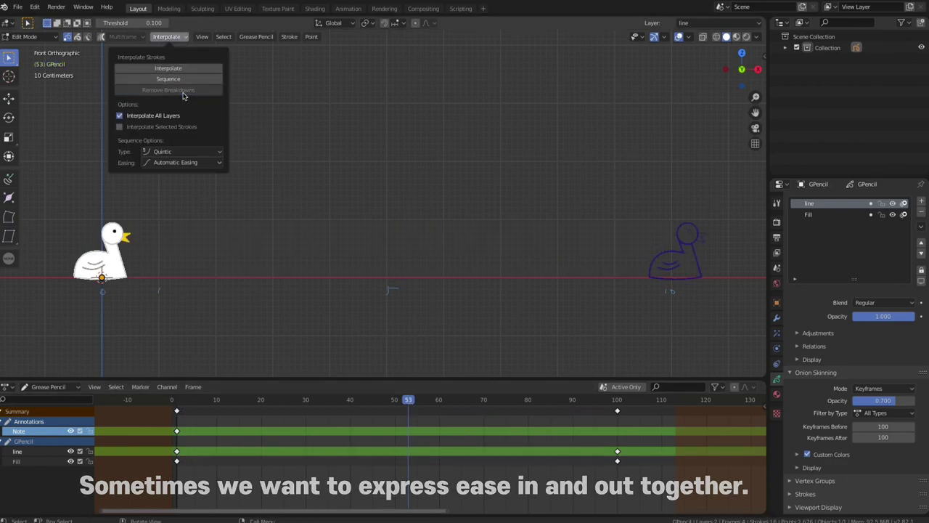
pyautogui.moveTo(265, 393); pyautogui.dragTo(209, 404)
pyautogui.press('space')
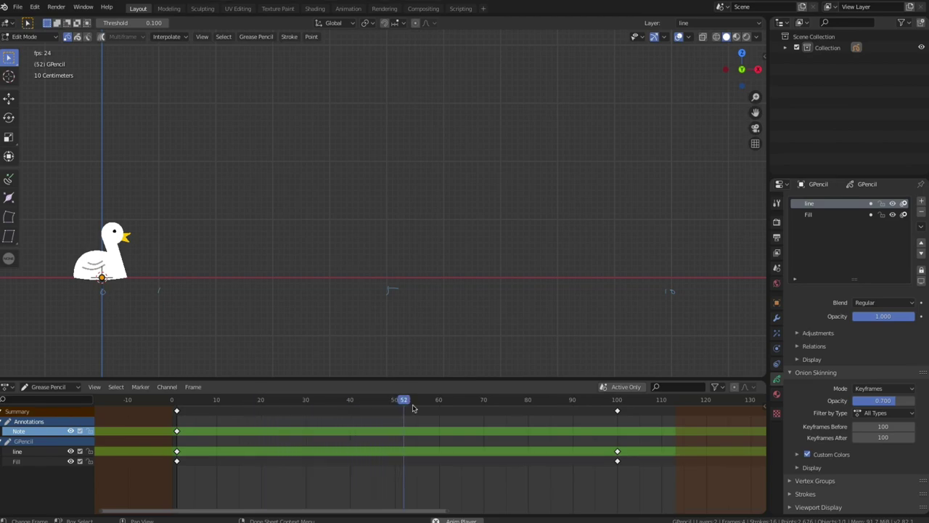
pyautogui.press('space')
pyautogui.moveTo(413, 408); pyautogui.dragTo(407, 407)
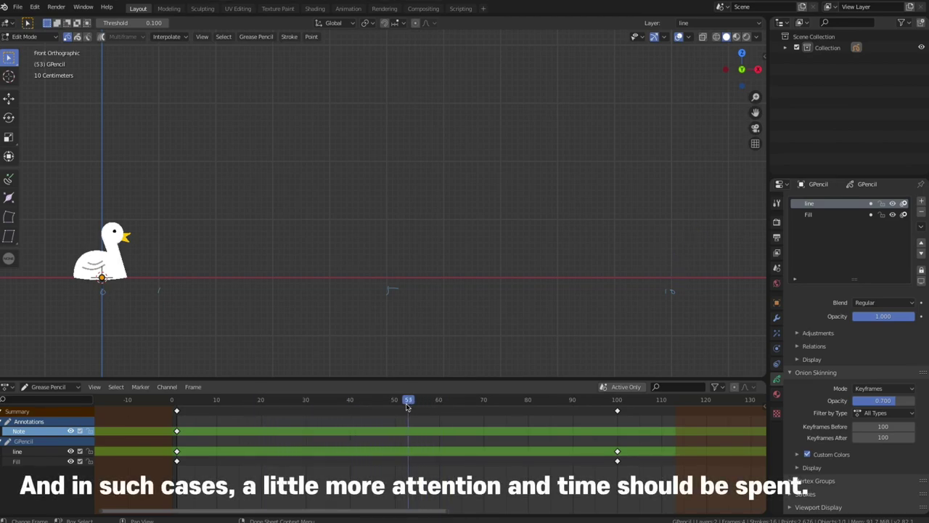
# Step: Regenerate the in-betweens with Cubic easing and play the slide from the start to frame 111
pyautogui.click(169, 37)
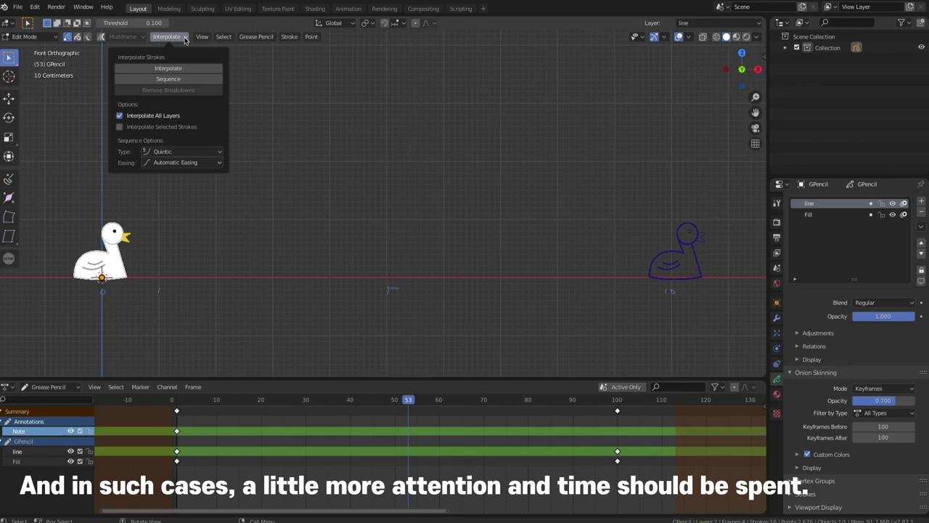
pyautogui.click(216, 152)
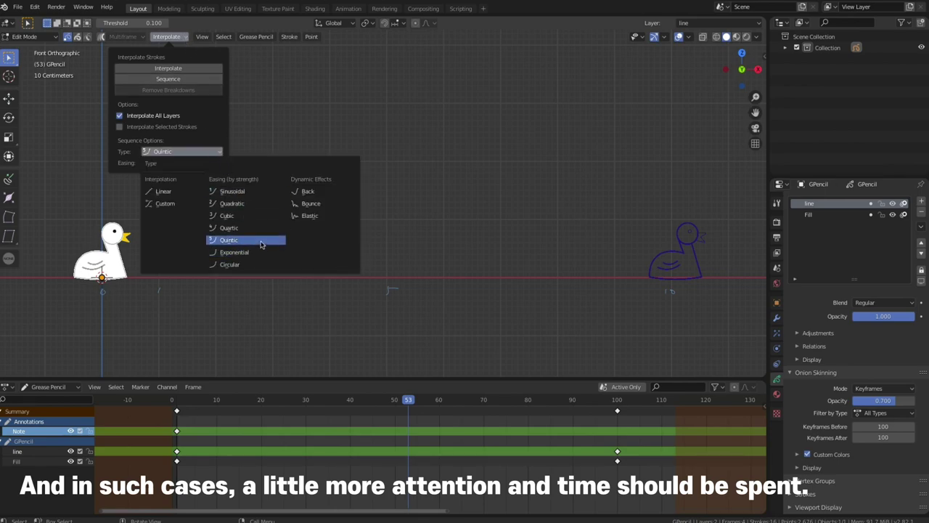
pyautogui.click(265, 216)
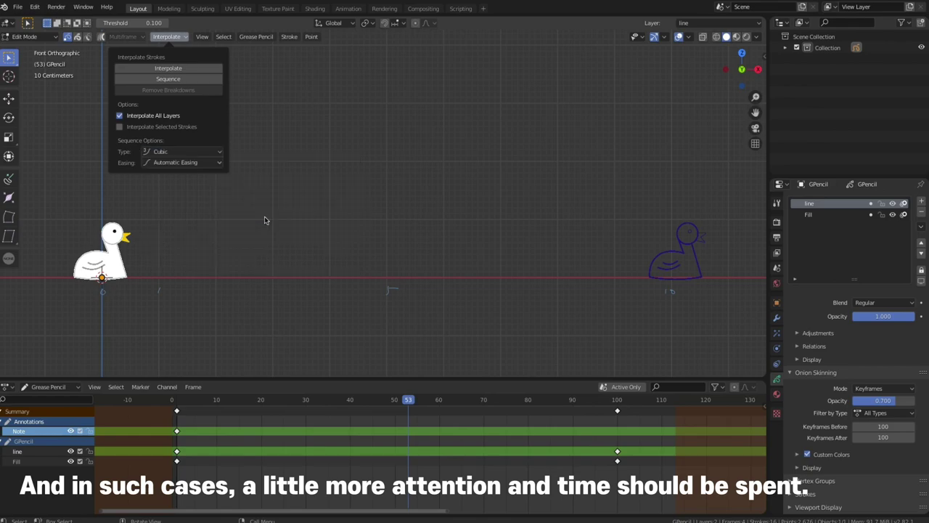
pyautogui.click(172, 80)
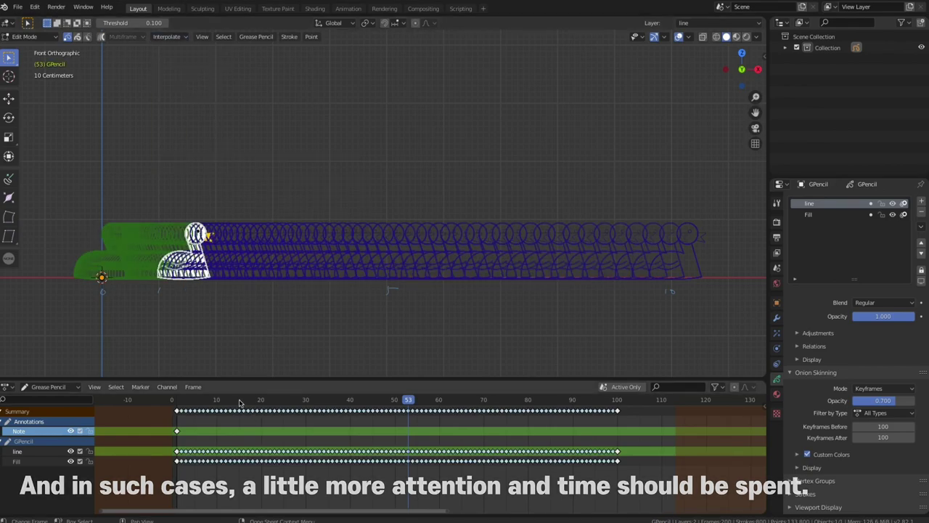
pyautogui.click(170, 400)
pyautogui.press('space')
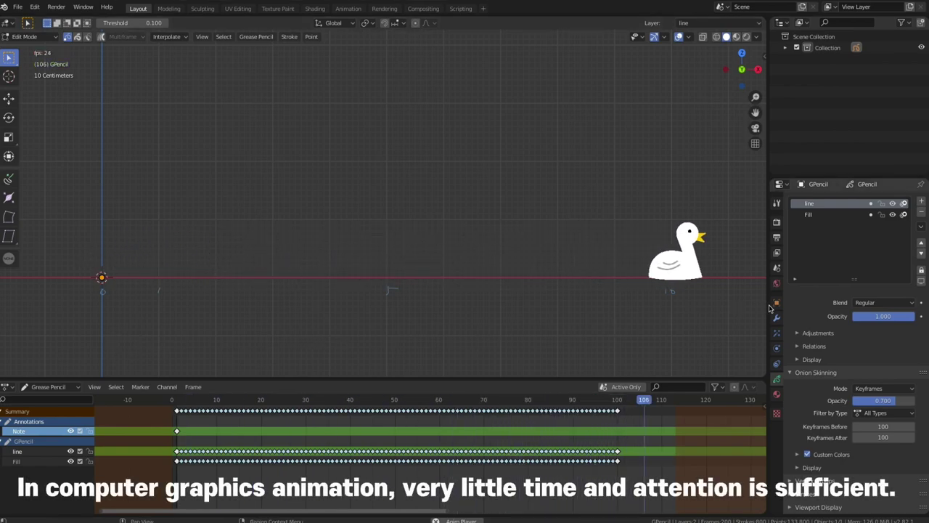
pyautogui.press('space')
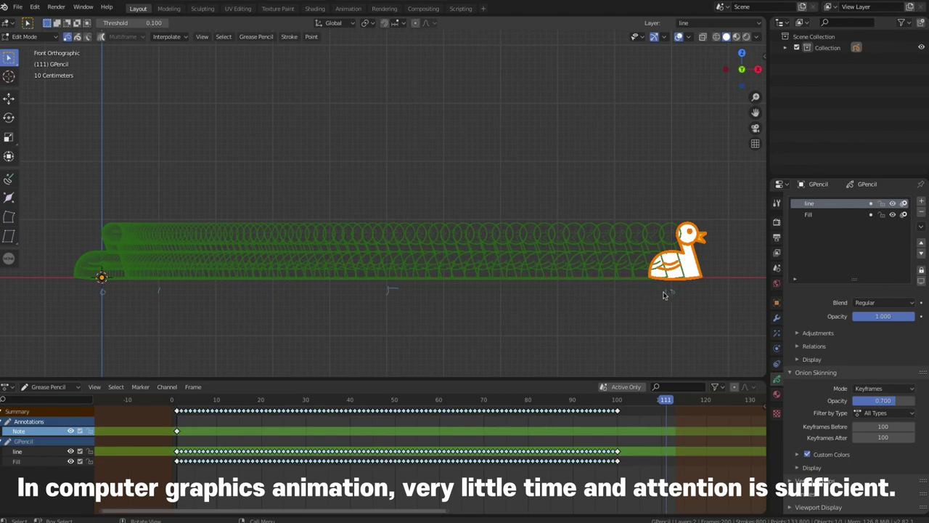
# Step: Remove the breakdowns and regenerate them with a Custom interpolation curve reset to a straight line
pyautogui.click(413, 399)
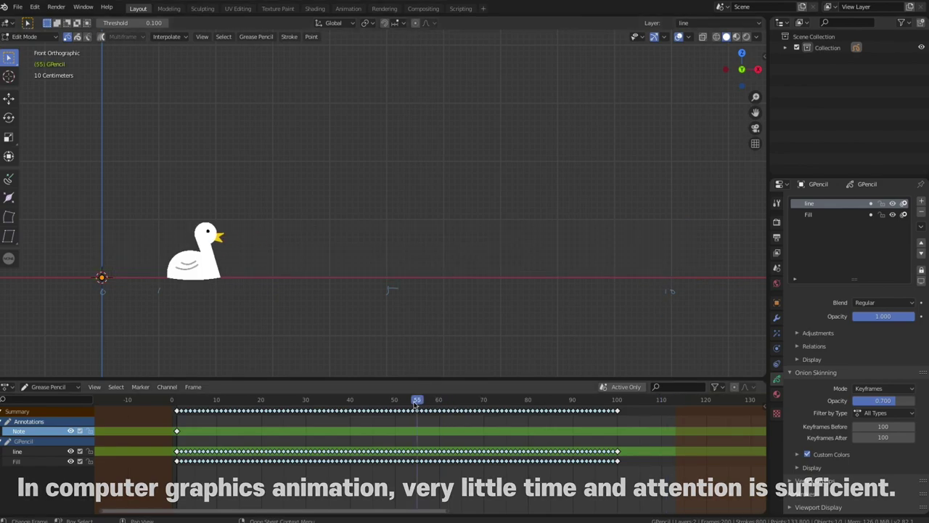
pyautogui.click(181, 38)
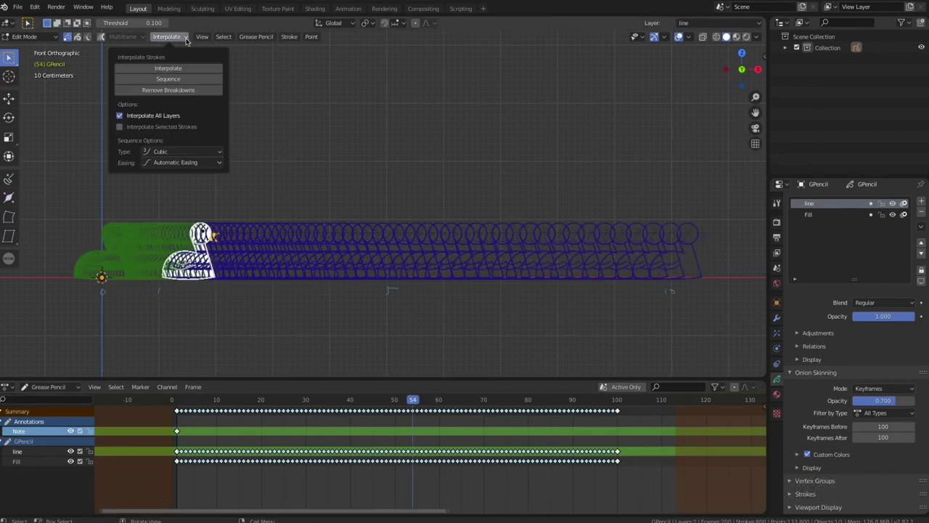
pyautogui.click(168, 90)
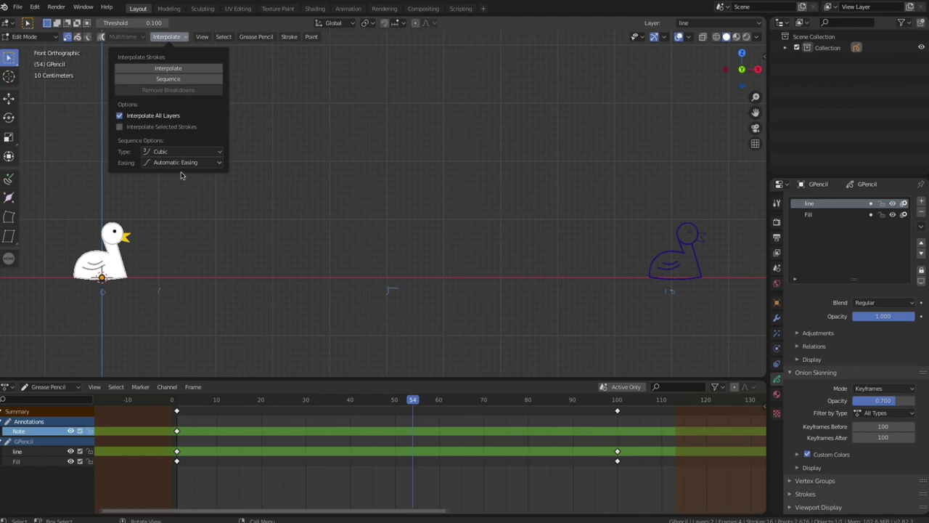
pyautogui.click(216, 152)
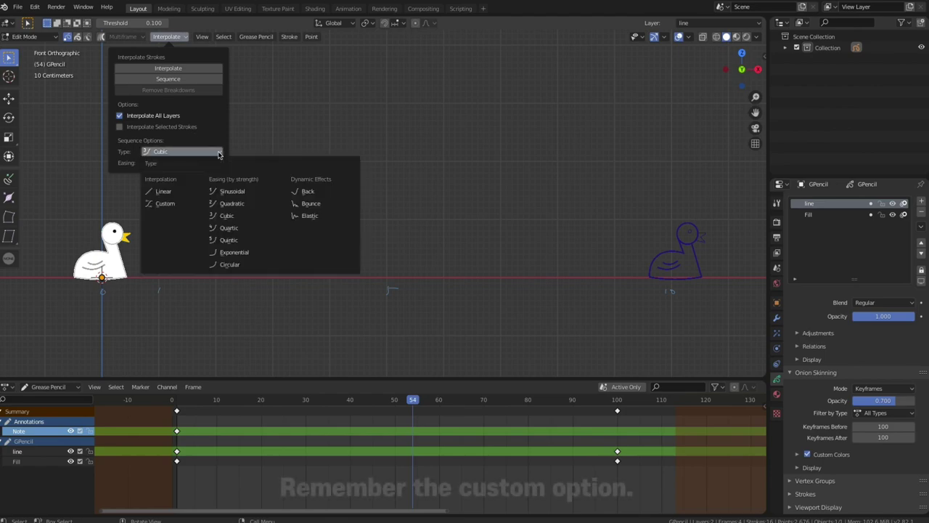
pyautogui.click(182, 205)
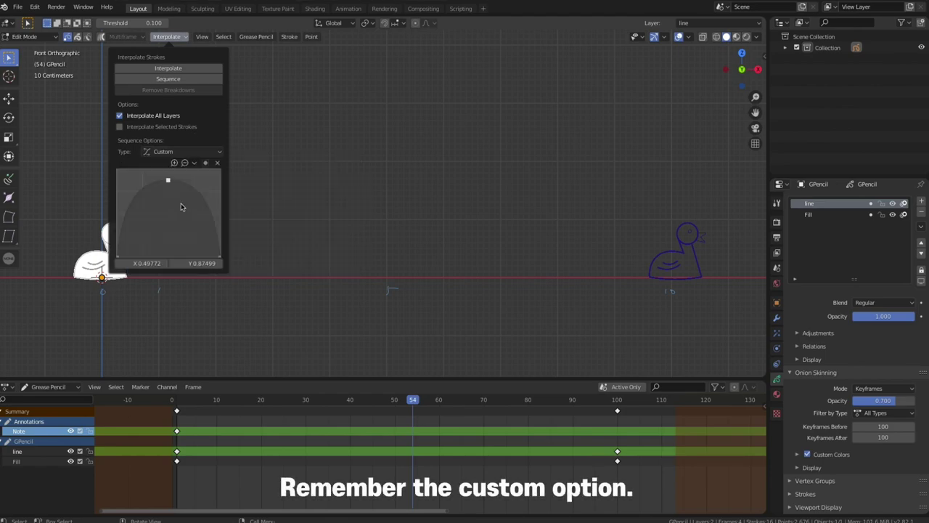
pyautogui.click(195, 164)
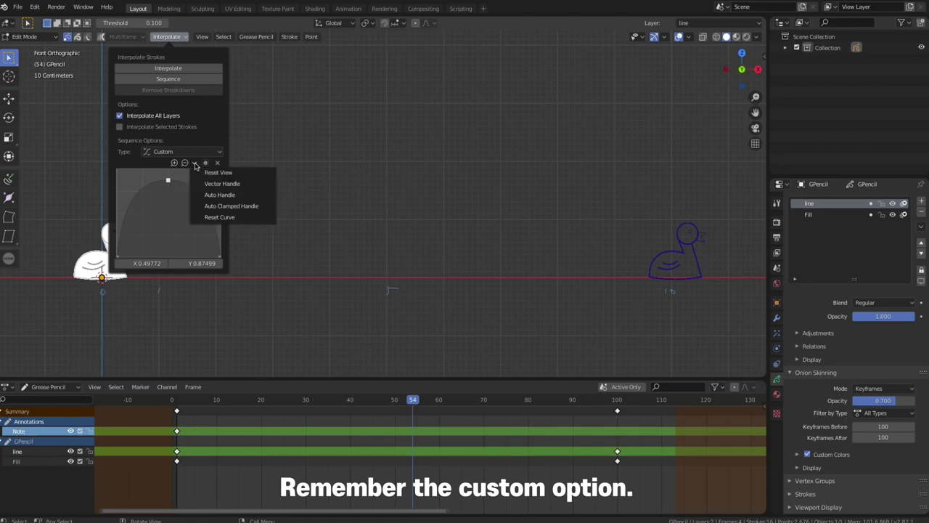
pyautogui.click(219, 218)
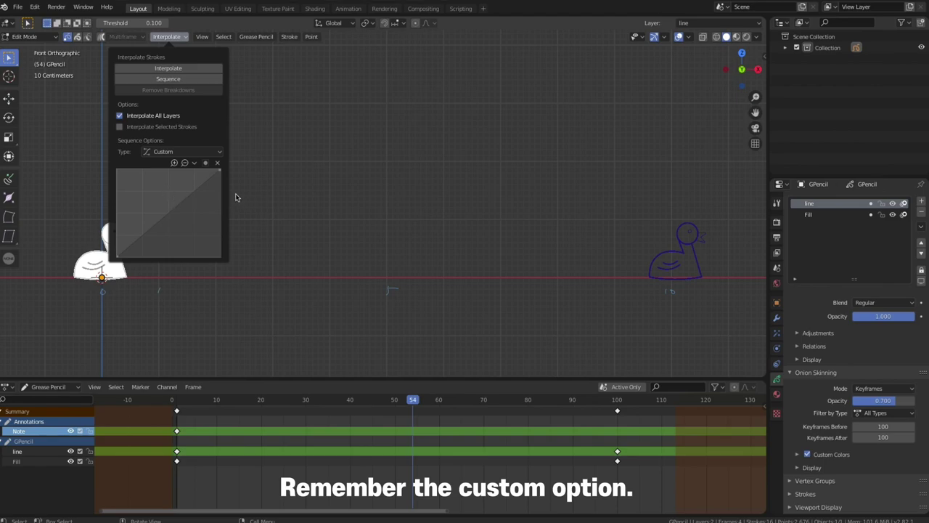
pyautogui.click(171, 78)
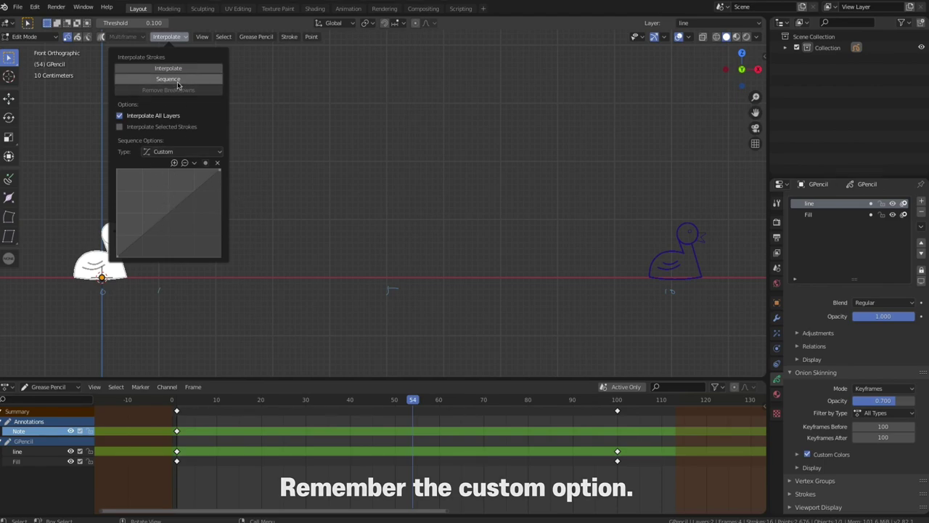
# Step: Rewind to frame 1, play the constant-speed slide, and scrub through the early frames
pyautogui.click(229, 401)
pyautogui.hotkey('shift', 'Left')
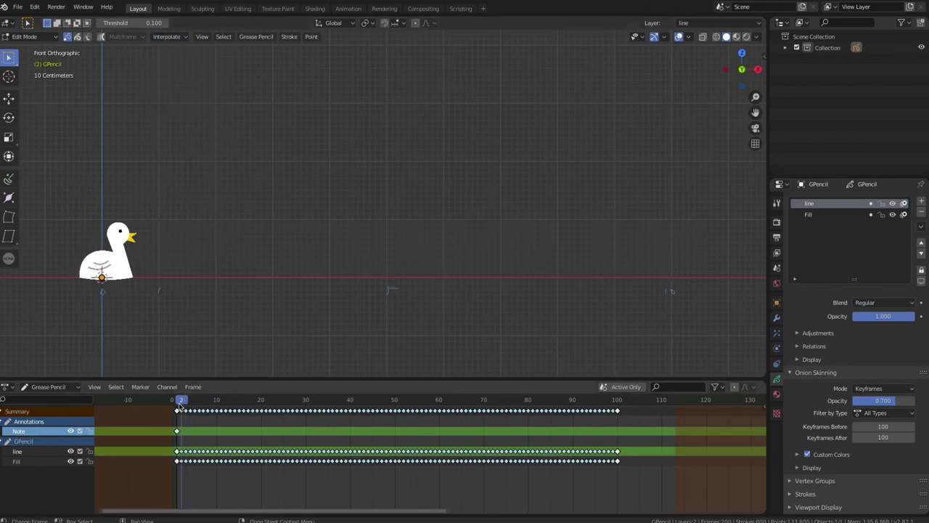
pyautogui.press('space')
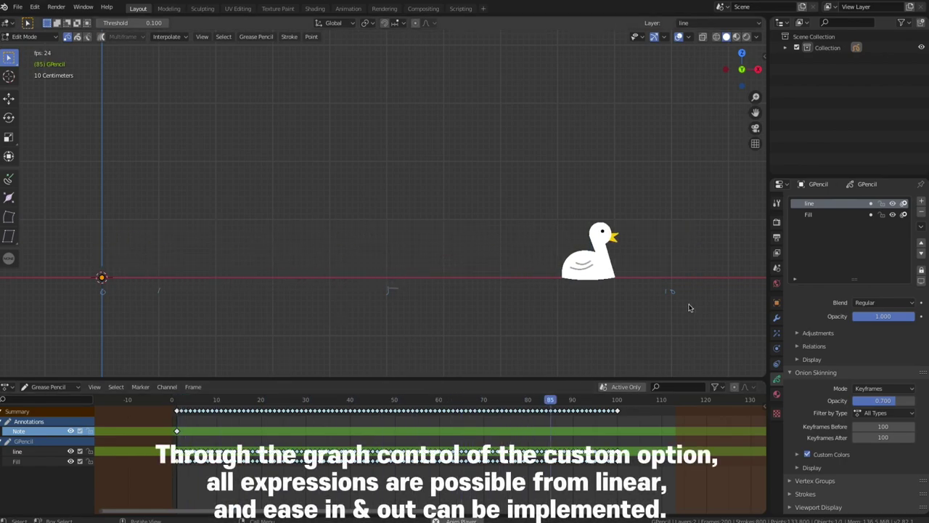
pyautogui.press('space')
pyautogui.moveTo(280, 401); pyautogui.dragTo(198, 401)
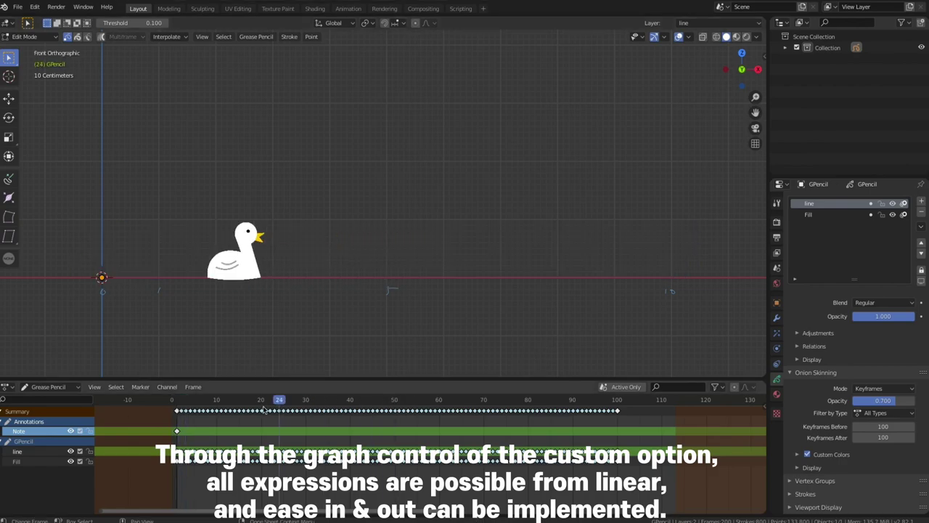
# Step: Remove the breakdowns, bend the Custom curve into an ease-in shape, and regenerate the in-betweens
pyautogui.click(185, 37)
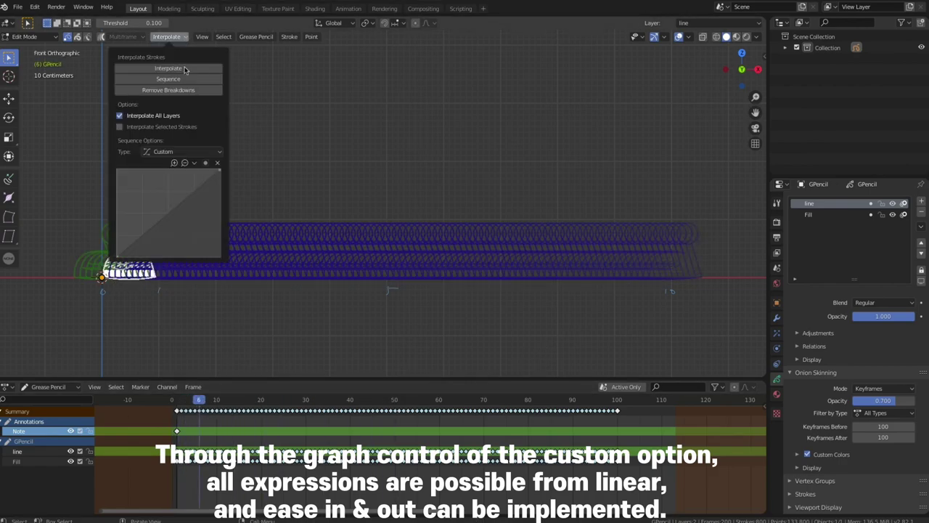
pyautogui.click(181, 91)
pyautogui.click(220, 152)
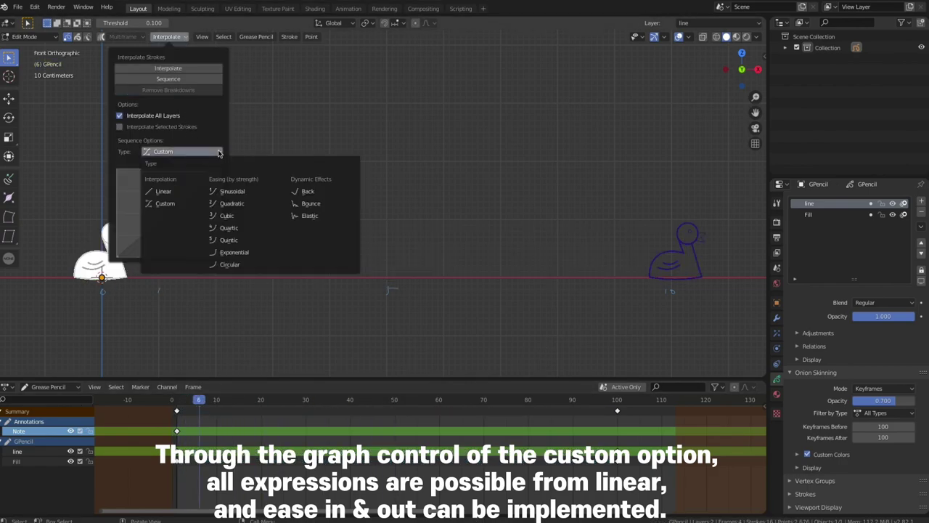
pyautogui.click(165, 203)
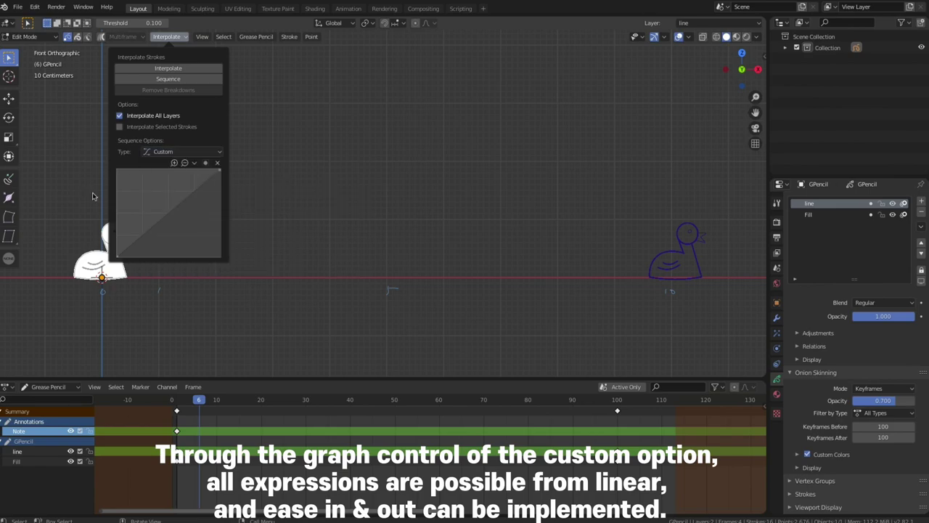
pyautogui.moveTo(157, 230); pyautogui.dragTo(178, 241)
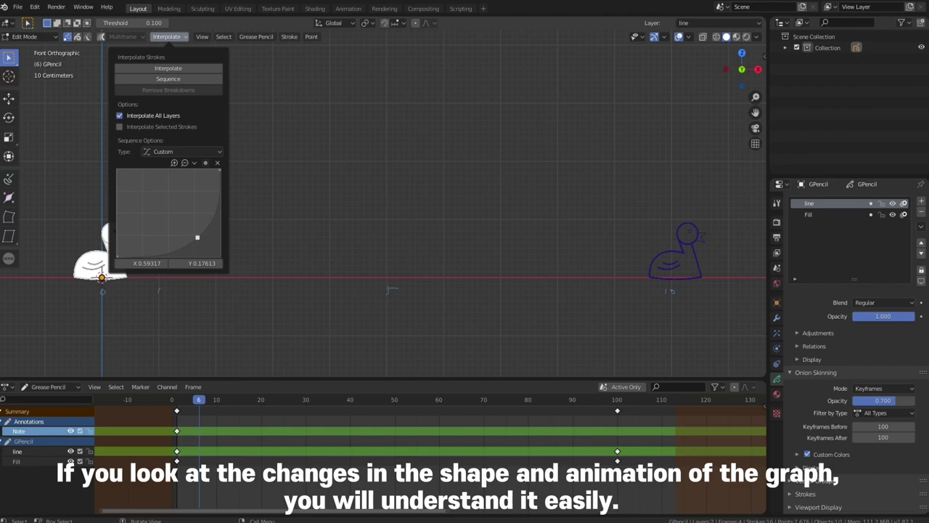
pyautogui.click(185, 79)
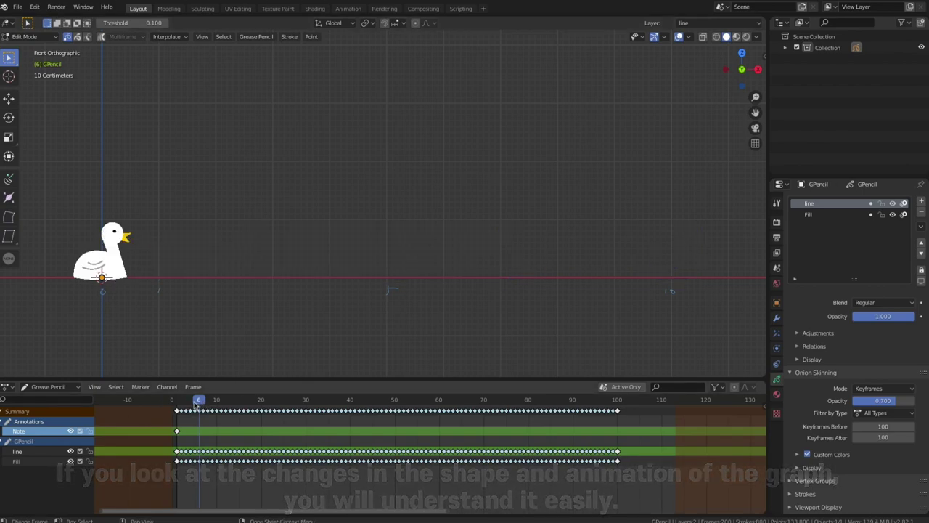
# Step: Play the ease-in slide from frame 2, then remove the in-betweens again at frame 17
pyautogui.click(178, 403)
pyautogui.press('space')
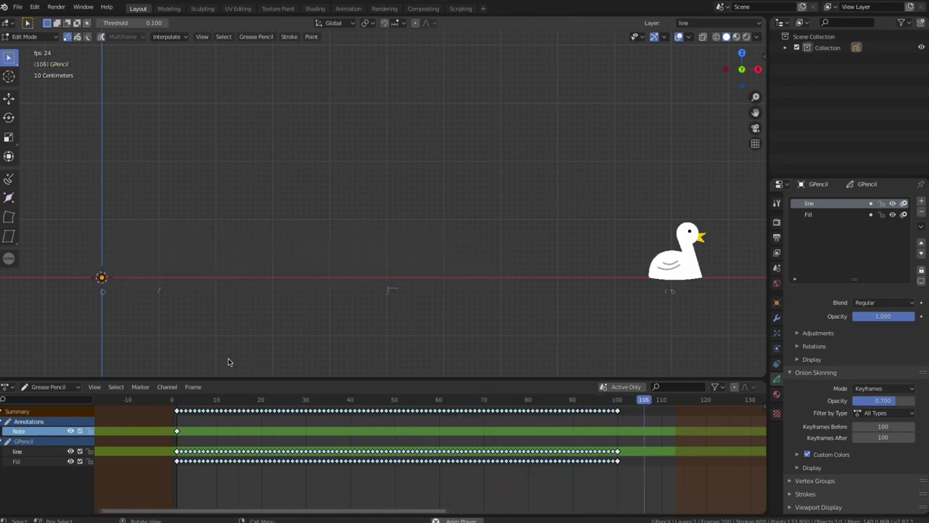
pyautogui.press('Escape')
pyautogui.click(247, 400)
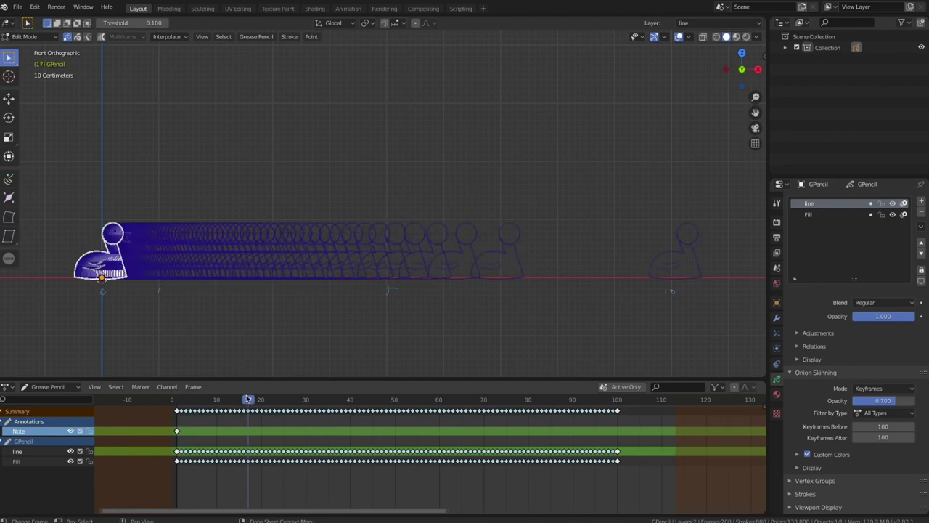
pyautogui.click(167, 36)
pyautogui.click(179, 90)
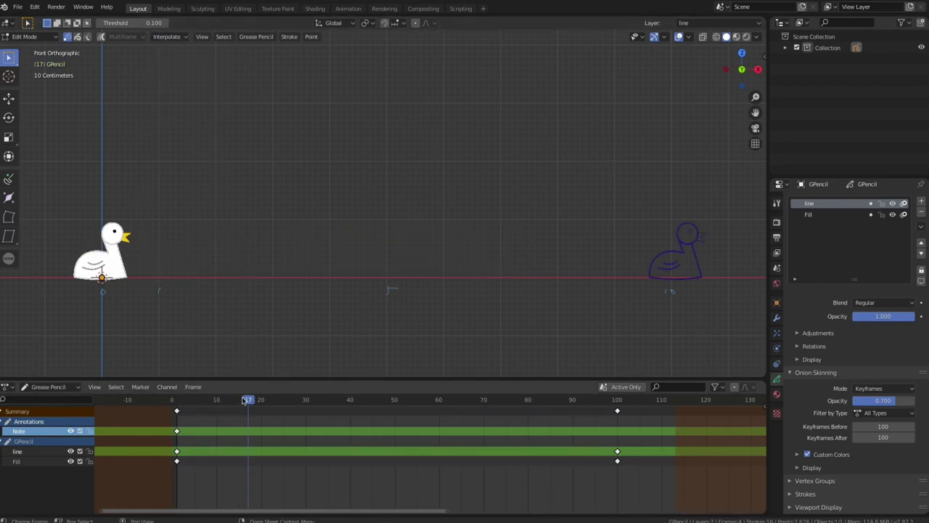
# Step: Reset the custom curve's graph view and reset the curve to a straight diagonal
pyautogui.click(182, 38)
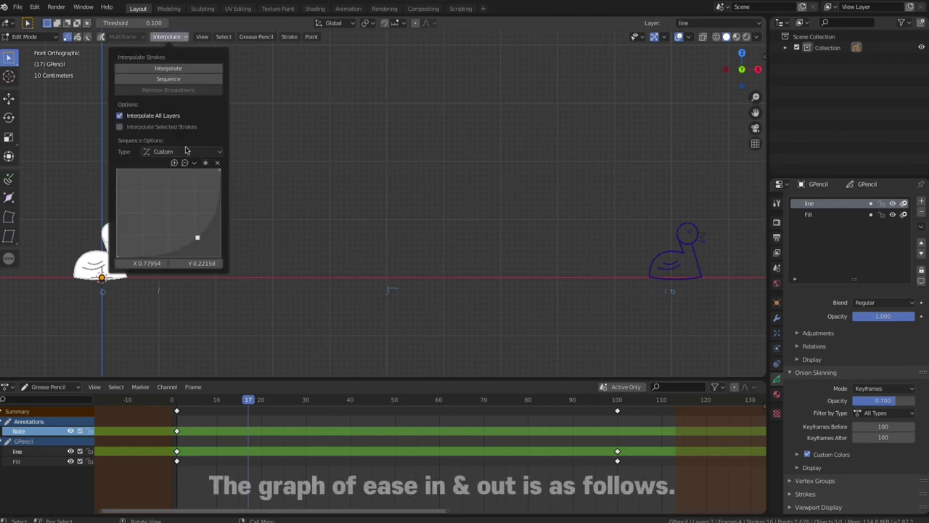
pyautogui.click(194, 163)
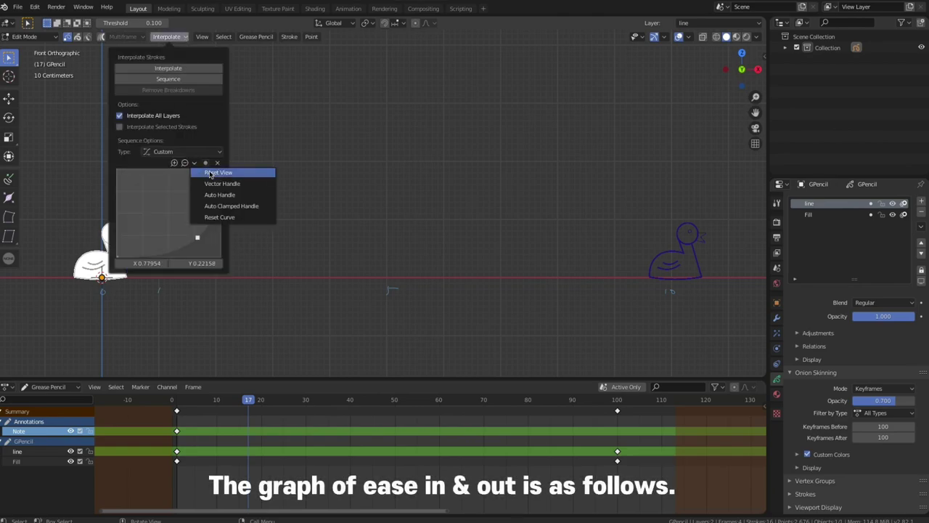
pyautogui.click(210, 174)
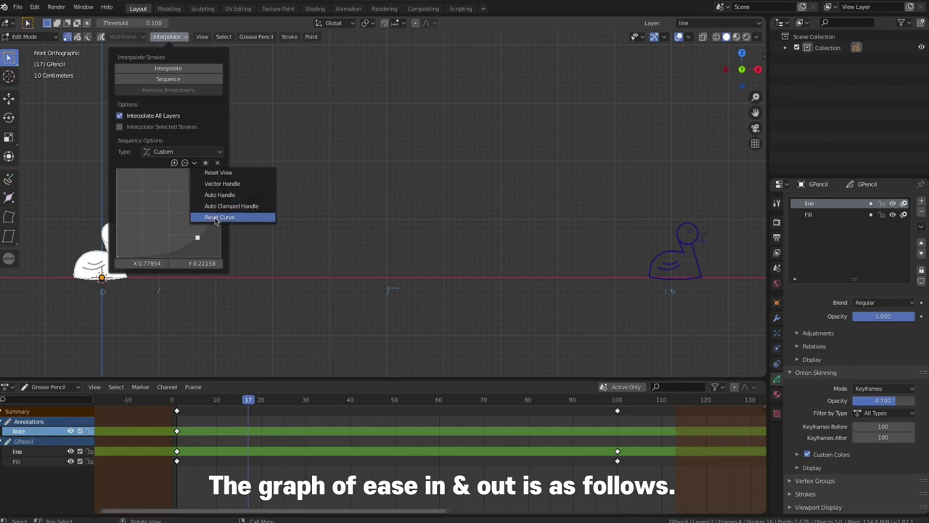
pyautogui.click(215, 220)
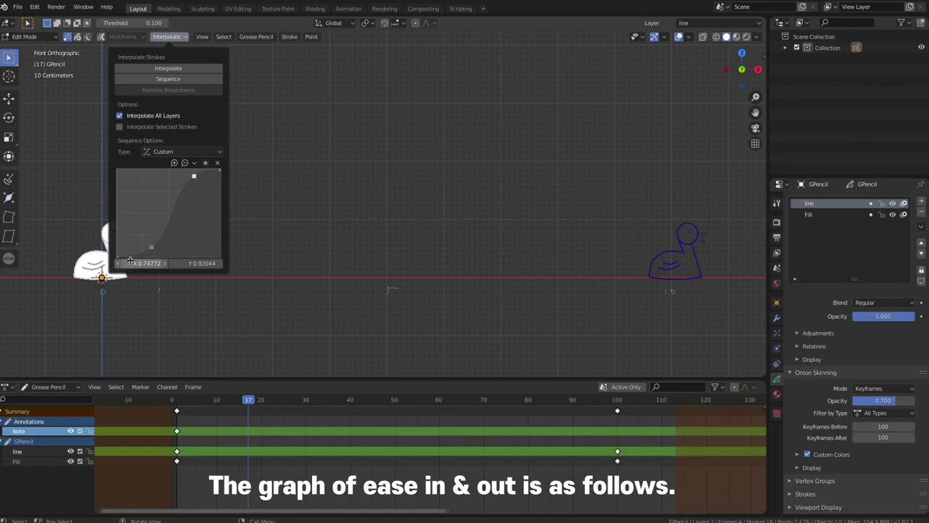
# Step: Generate the S-curve in-betweens and play the duck slide from frame 10
pyautogui.click(168, 79)
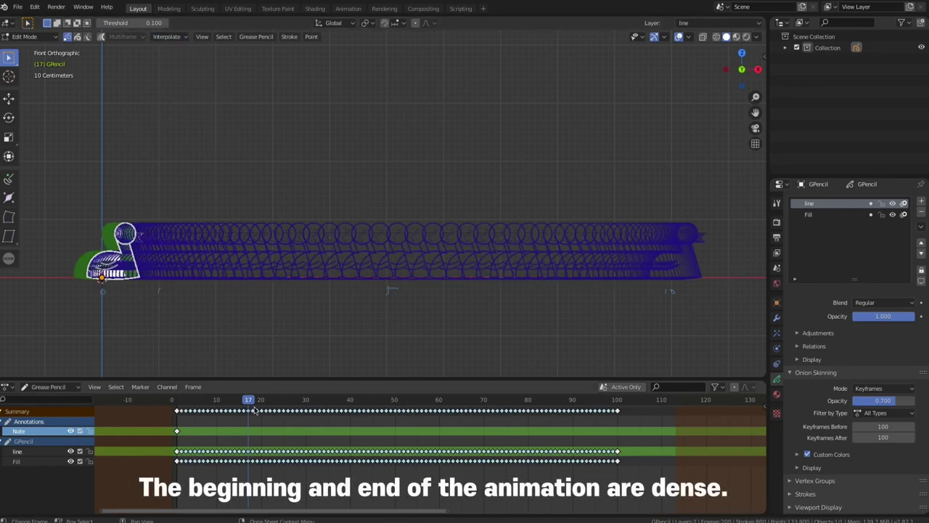
pyautogui.click(216, 401)
pyautogui.press('space')
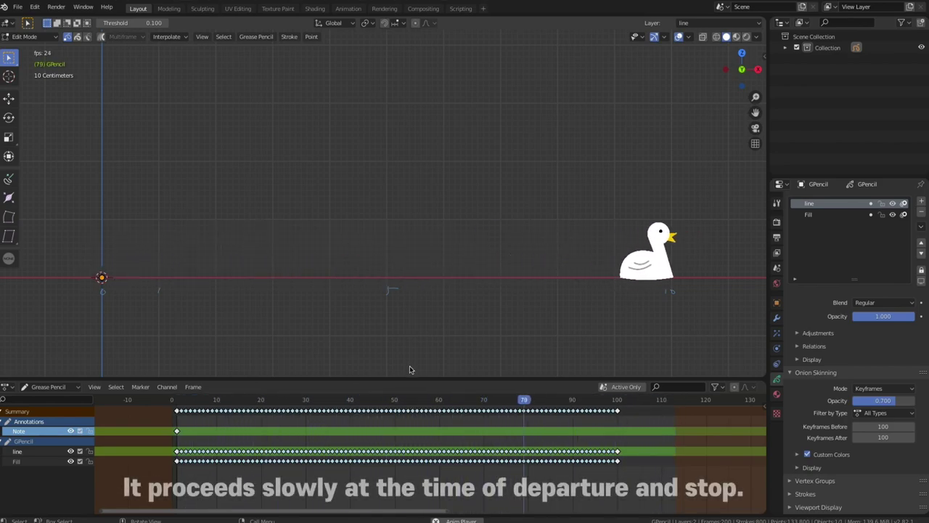
pyautogui.press('space')
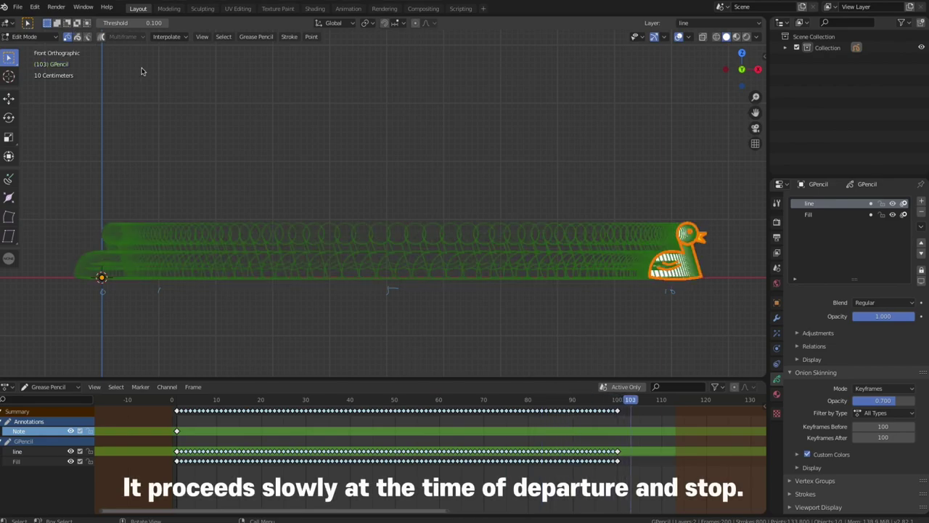
# Step: Reset the custom curve to a straight diagonal, browse the interpolation types, then undo
pyautogui.click(183, 38)
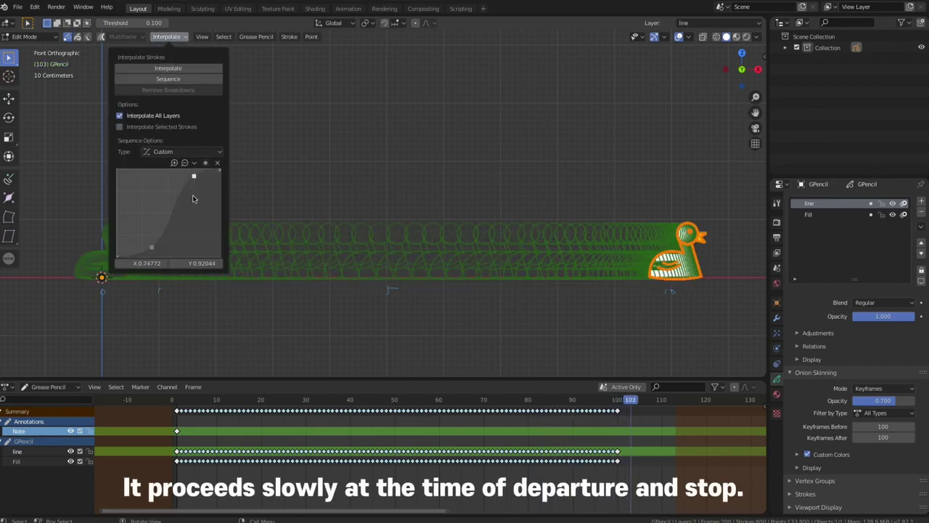
pyautogui.click(193, 164)
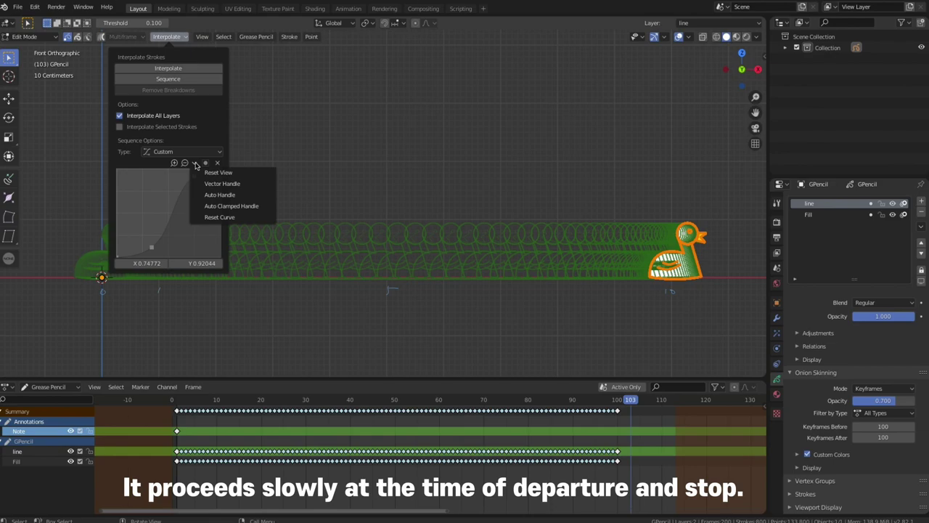
pyautogui.click(244, 216)
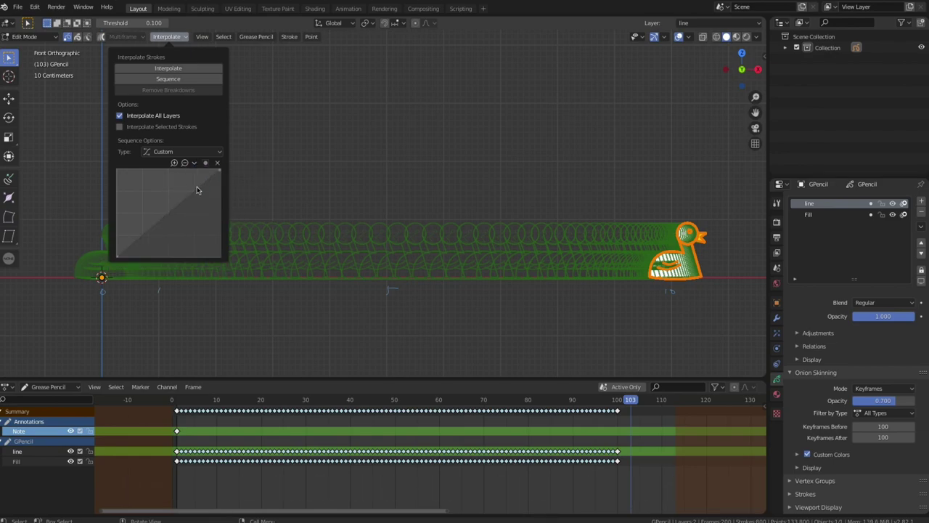
pyautogui.click(218, 151)
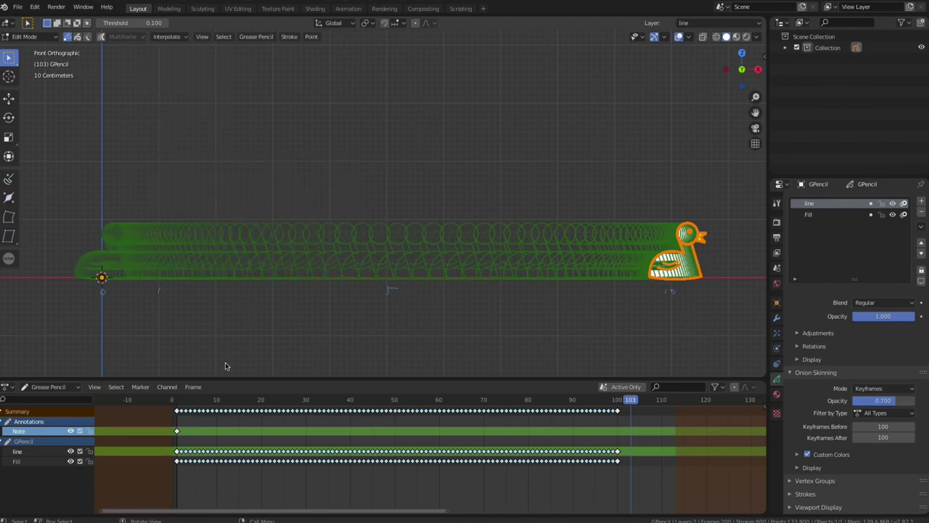
pyautogui.hotkey('ctrl', 'z')
# Step: Remove the breakdowns, bend the Custom curve into an ease-in/out S, and regenerate the in-betweens
pyautogui.click(184, 40)
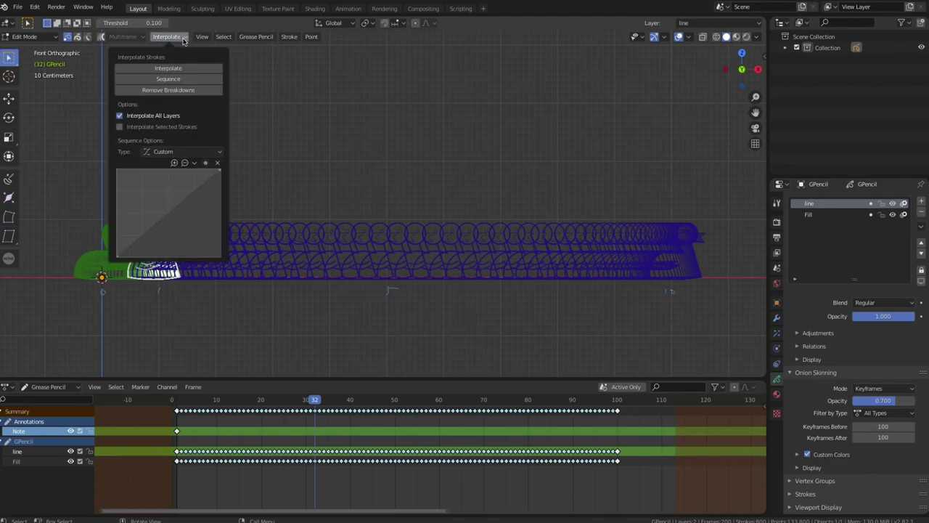
pyautogui.click(184, 90)
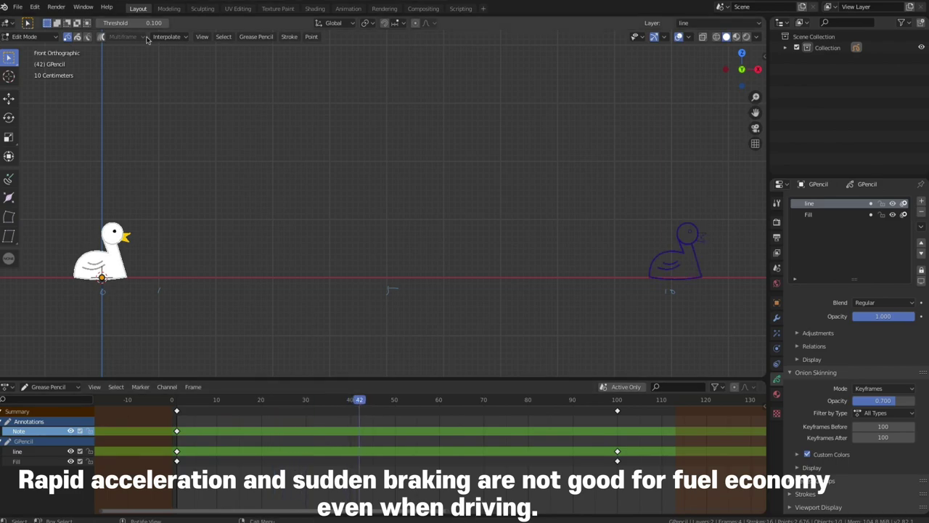
pyautogui.click(186, 38)
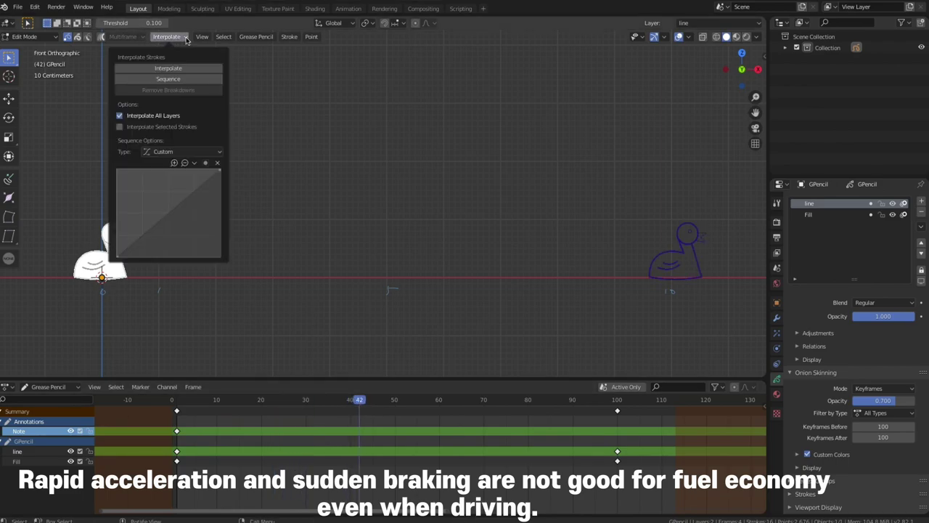
pyautogui.click(219, 152)
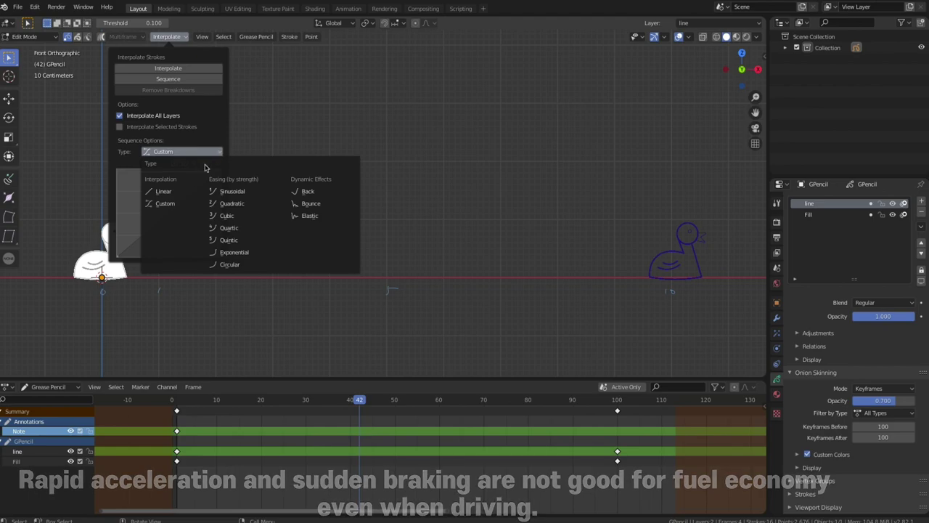
pyautogui.click(175, 203)
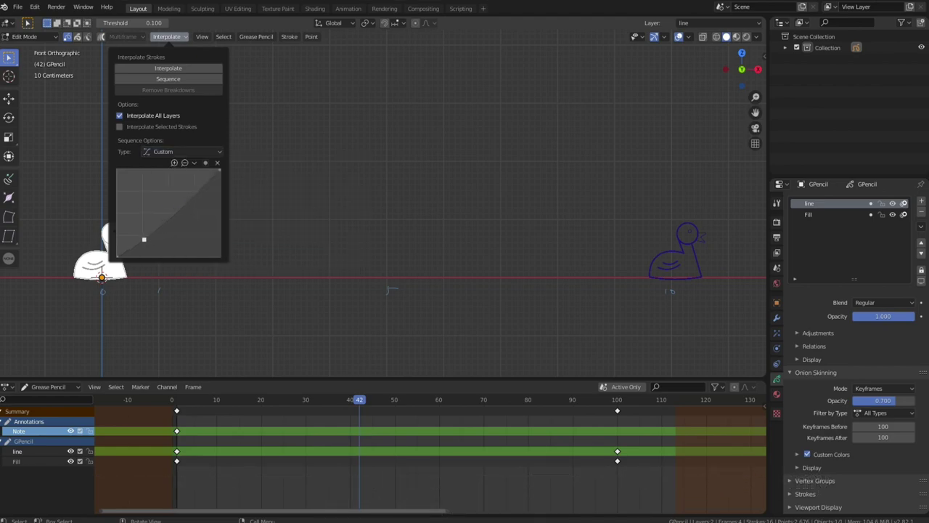
pyautogui.moveTo(144, 239); pyautogui.dragTo(149, 248)
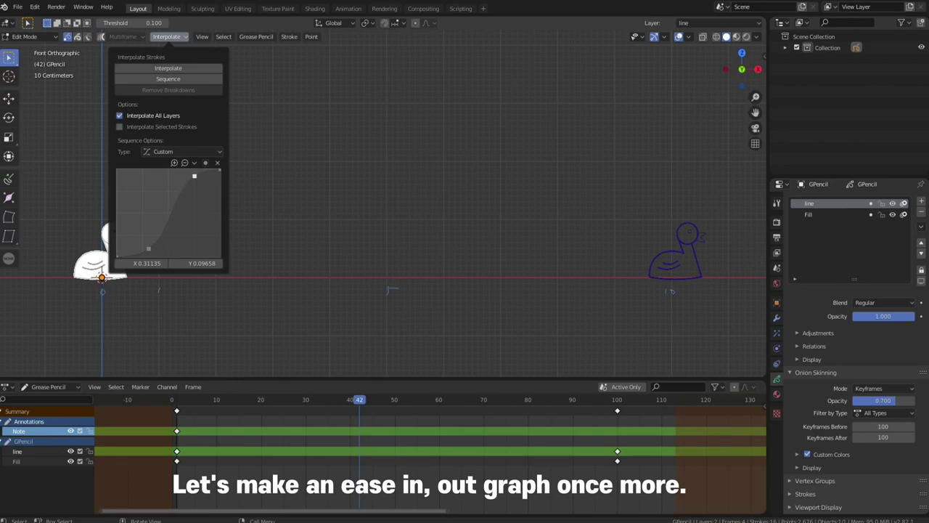
pyautogui.click(169, 79)
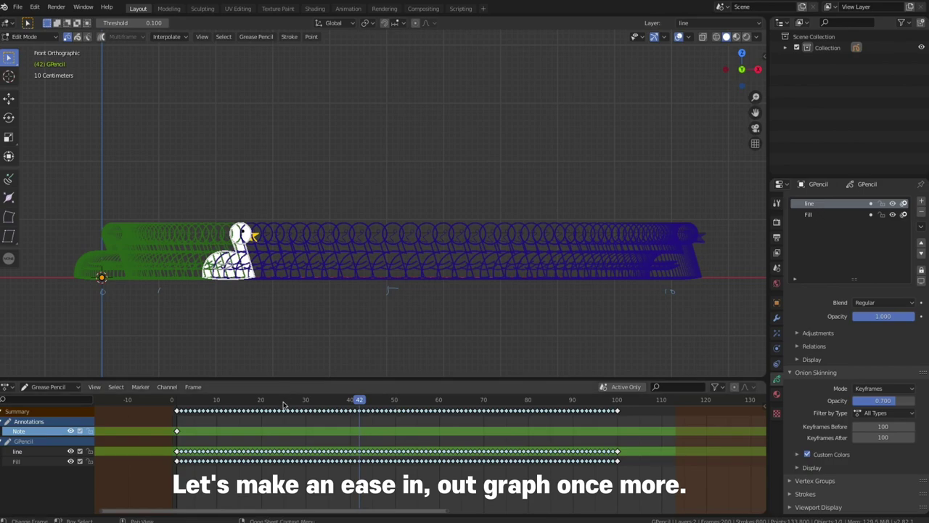
# Step: Rewind and play the eased slide, then open the interaction mode menu to leave Edit Mode
pyautogui.hotkey('shift', 'Left')
pyautogui.press('space')
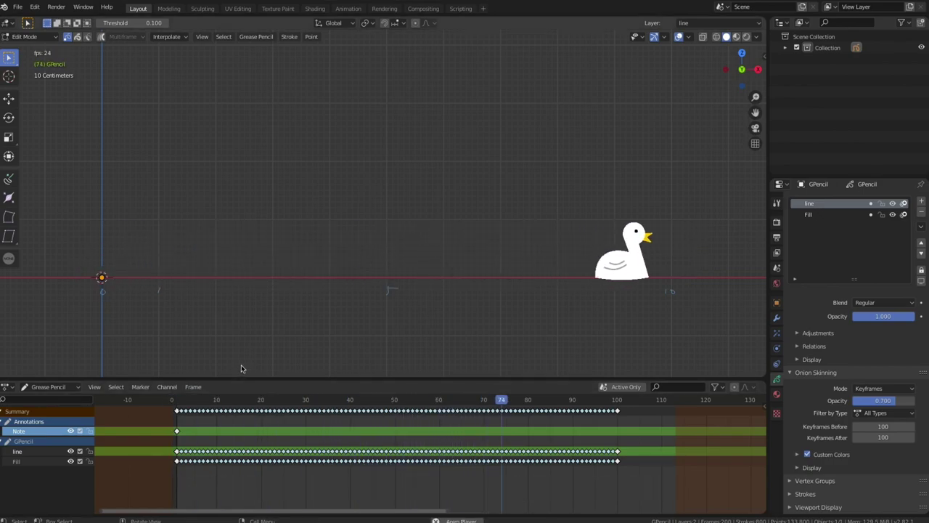
pyautogui.press('space')
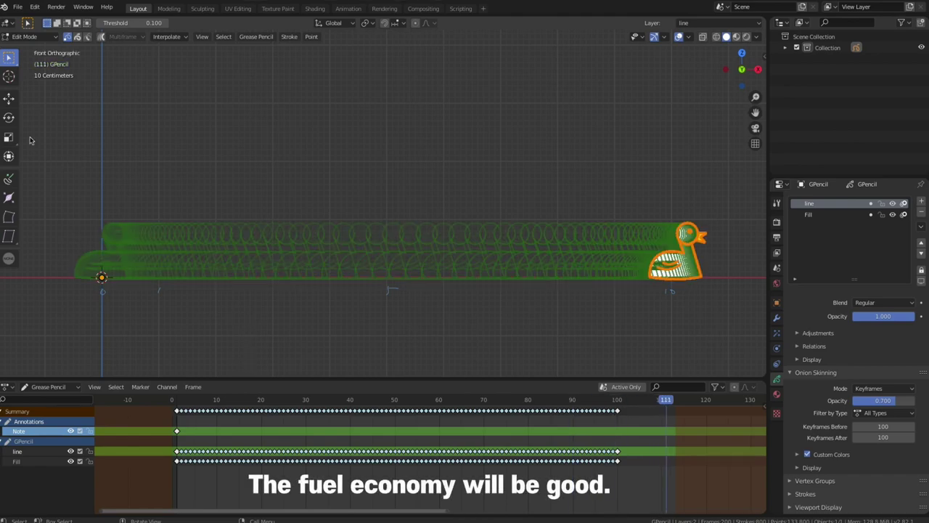
pyautogui.click(53, 37)
# Step: Hide the onion-skin ghosts in Object Mode, return to frame 1, and place a smaller duck copy beside the original
pyautogui.click(50, 50)
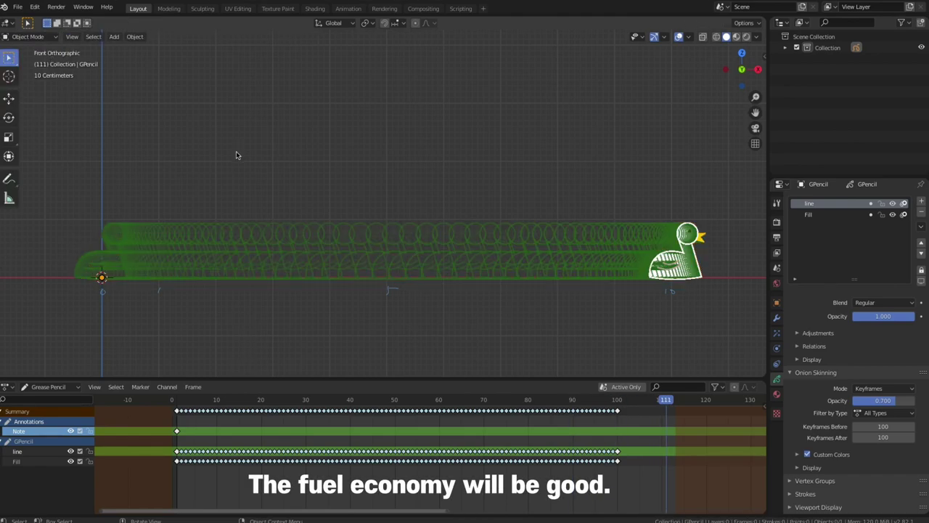
pyautogui.click(690, 37)
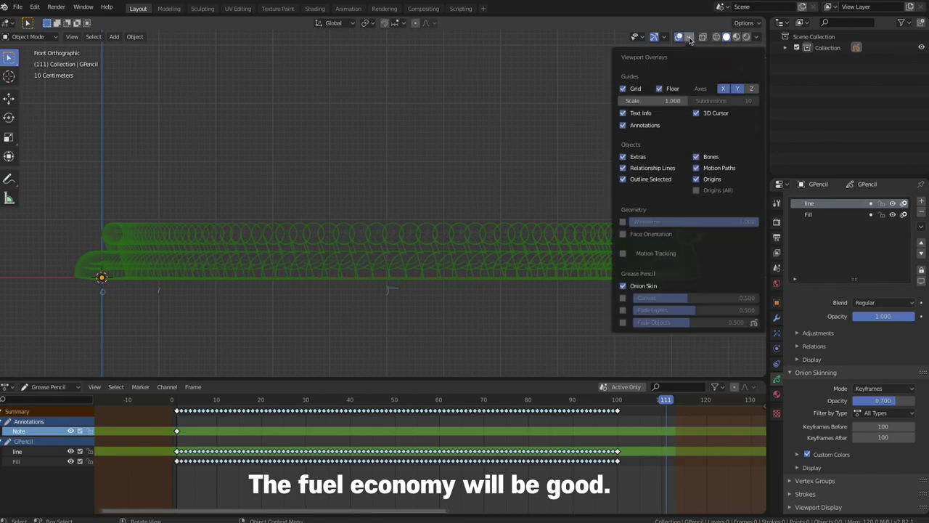
pyautogui.click(622, 288)
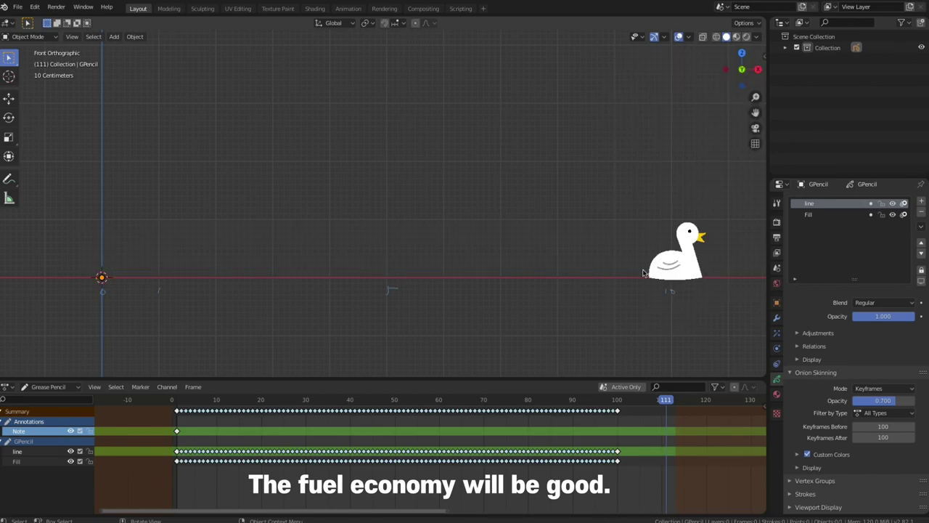
pyautogui.moveTo(211, 401); pyautogui.dragTo(176, 401)
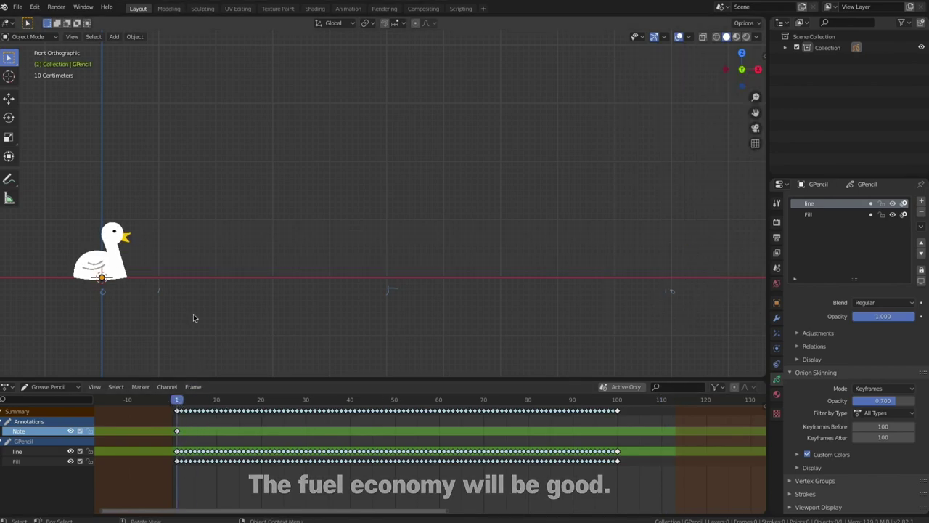
pyautogui.keyDown('shift'); pyautogui.moveTo(190, 307); pyautogui.dragTo(339, 306, button='middle'); pyautogui.keyUp('shift')
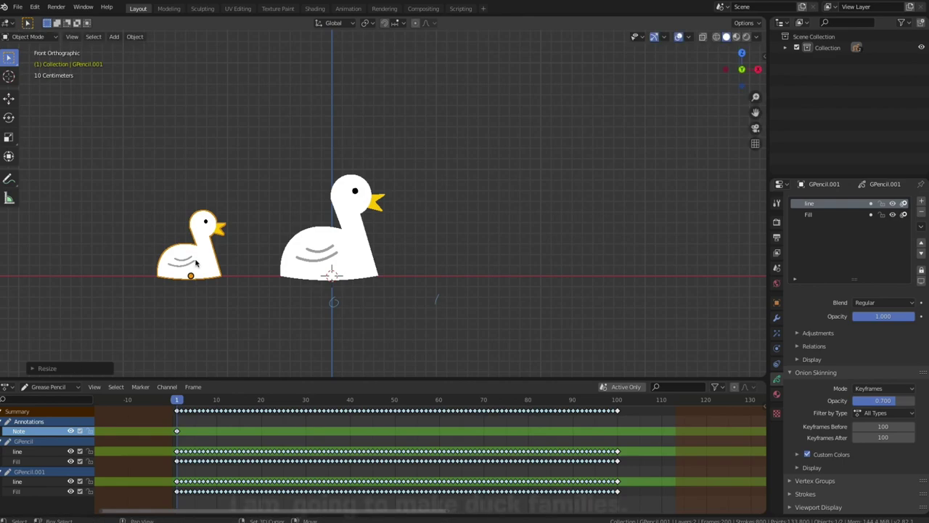
# Step: Assign the yellow Fill_Y material to the duck copy's body fill
pyautogui.click(775, 396)
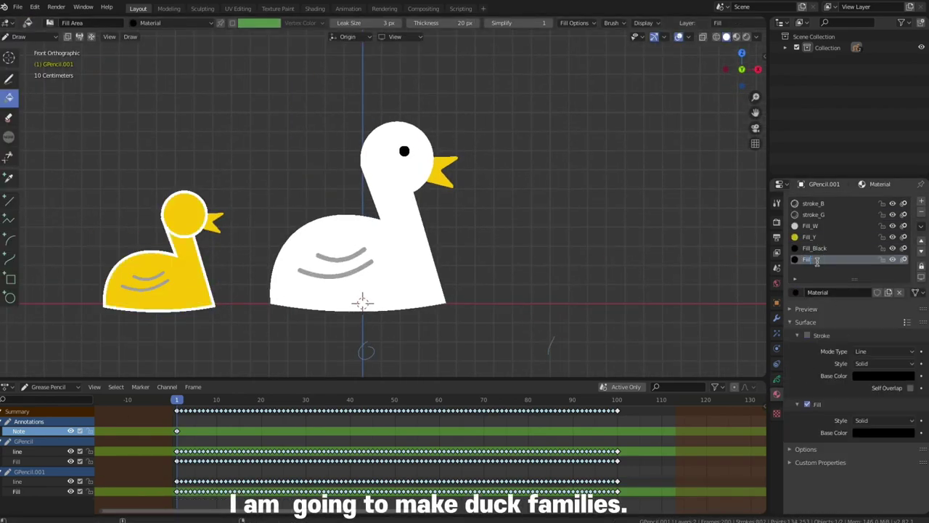
pyautogui.click(884, 375)
pyautogui.click(777, 379)
pyautogui.scroll(2, 355, 341)
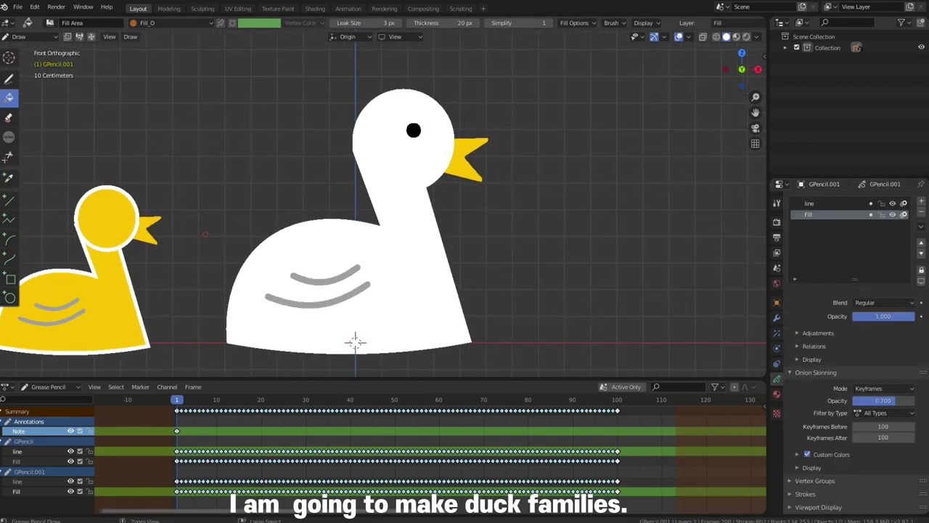
pyautogui.scroll(-2, 355, 341)
pyautogui.click(809, 203)
# Step: Give the duckling's line layer the yellow stroke_Y outline material
pyautogui.click(777, 394)
pyautogui.click(809, 237)
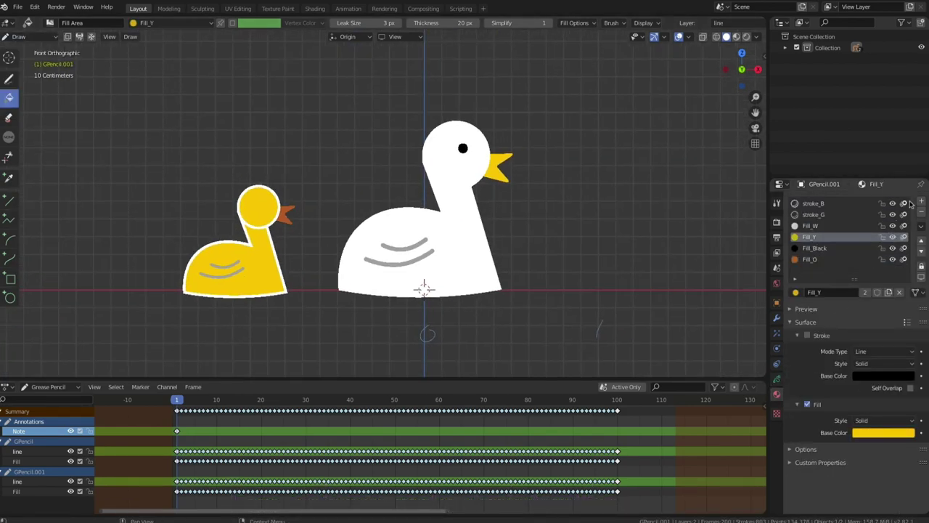
pyautogui.click(777, 379)
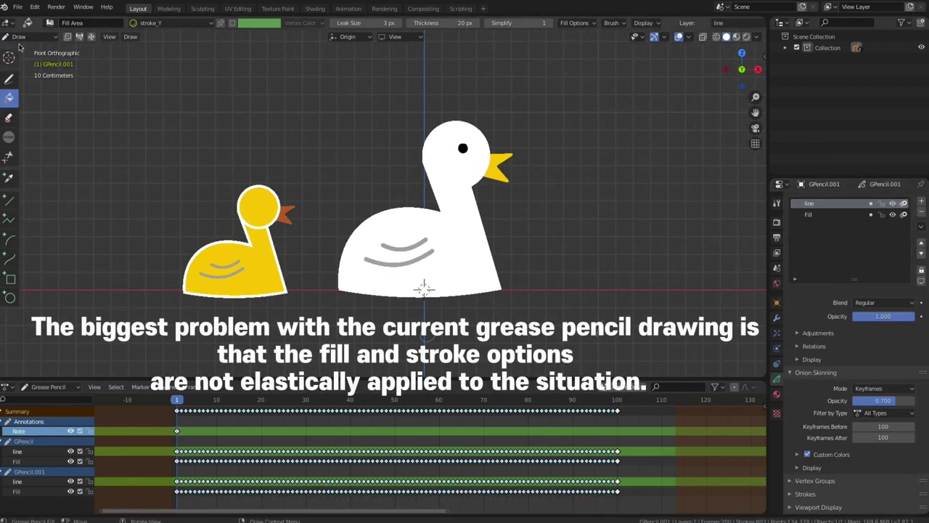
# Step: In Edit Mode, assign materials to the duckling's base strokes, then delete the leftmost yellow duckling
pyautogui.press('Tab')
pyautogui.click(311, 249)
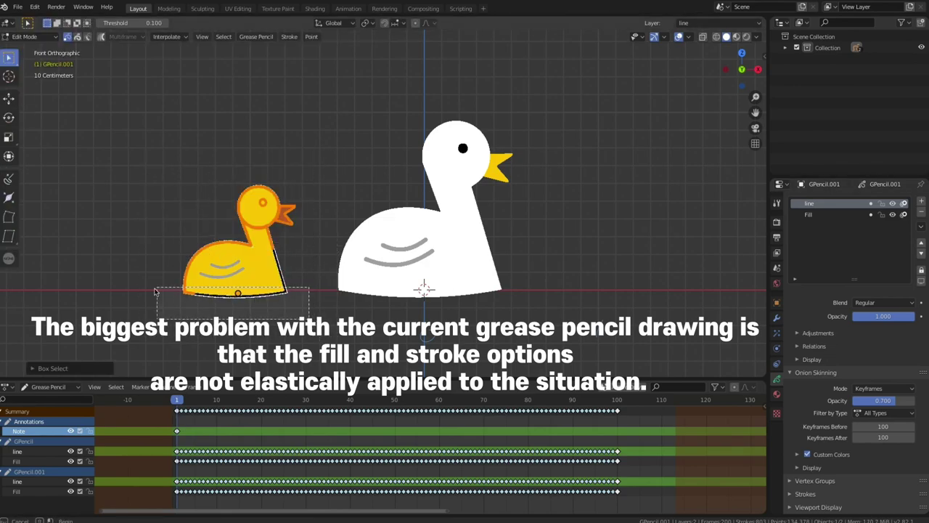
pyautogui.click(777, 394)
pyautogui.click(777, 379)
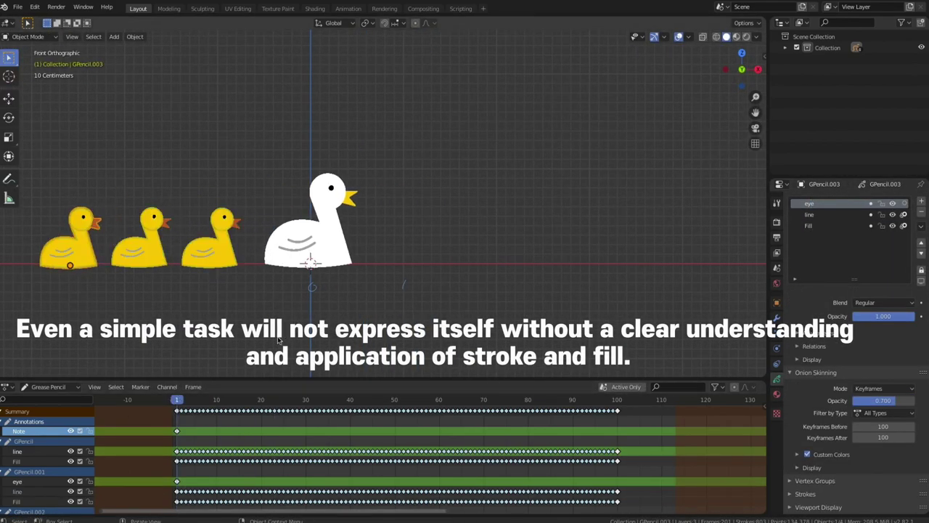
pyautogui.click(118, 239)
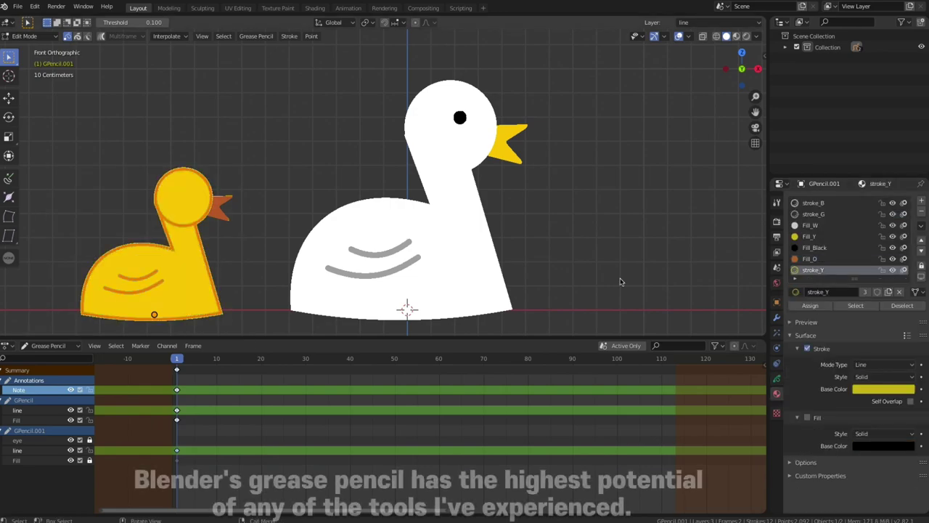
# Step: Zoom out to the whole track and set up the duckling copies' eased slide over frames 1–100
pyautogui.press('Tab')
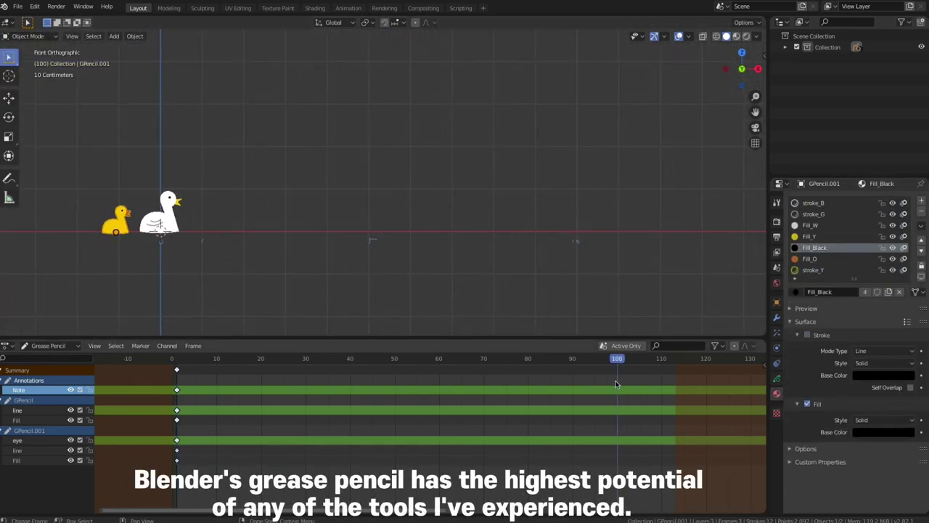
pyautogui.moveTo(616, 381); pyautogui.dragTo(174, 367)
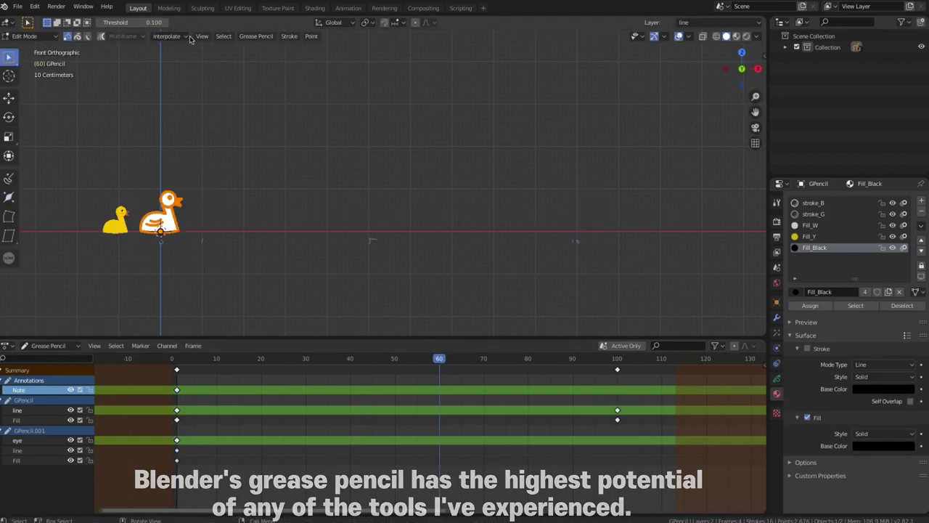
pyautogui.click(24, 36)
pyautogui.click(29, 59)
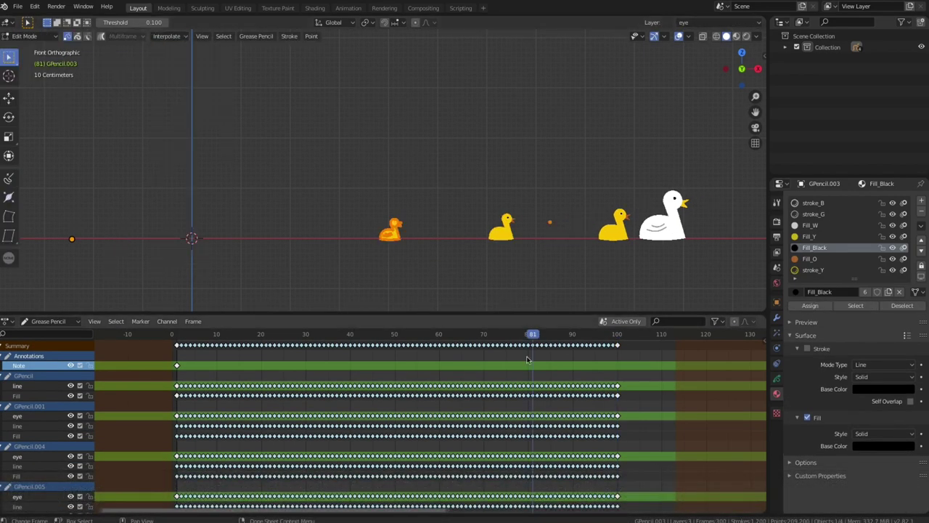
# Step: Select the GPencil.005 channel, scrub to frame 92 to review the ducks, and stop playback
pyautogui.scroll(-2, 218, 407)
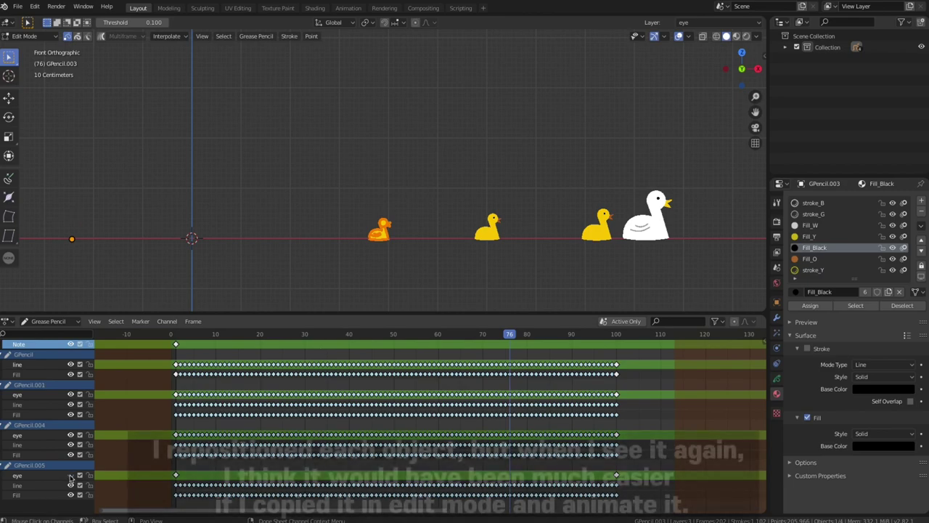
pyautogui.click(73, 478)
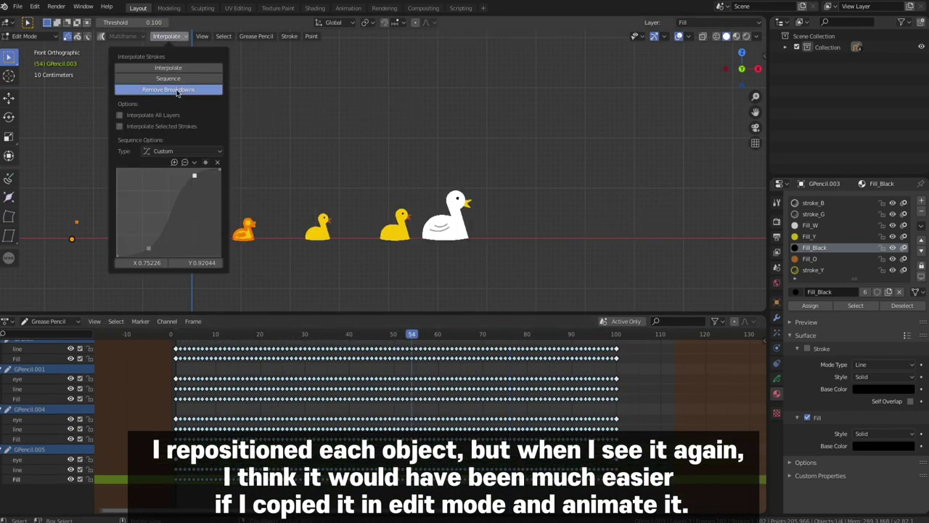
pyautogui.moveTo(412, 333); pyautogui.dragTo(581, 333)
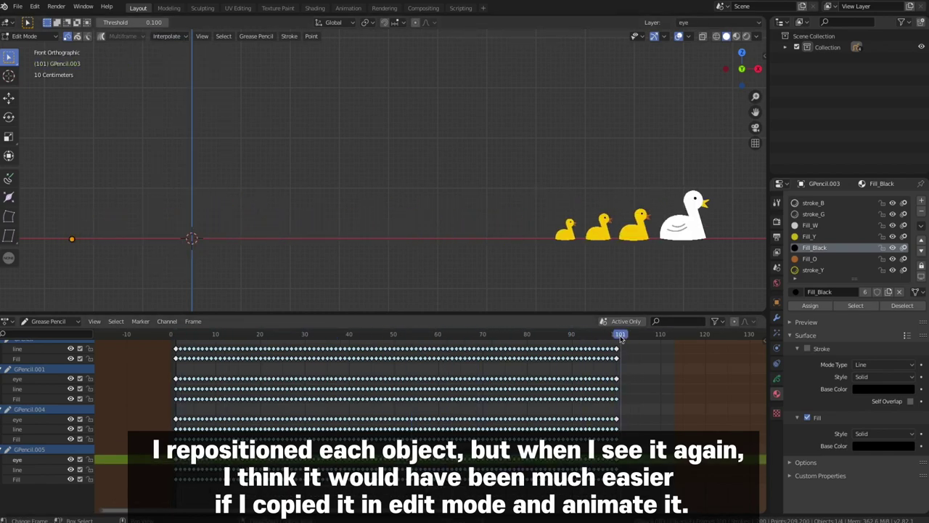
pyautogui.press('space')
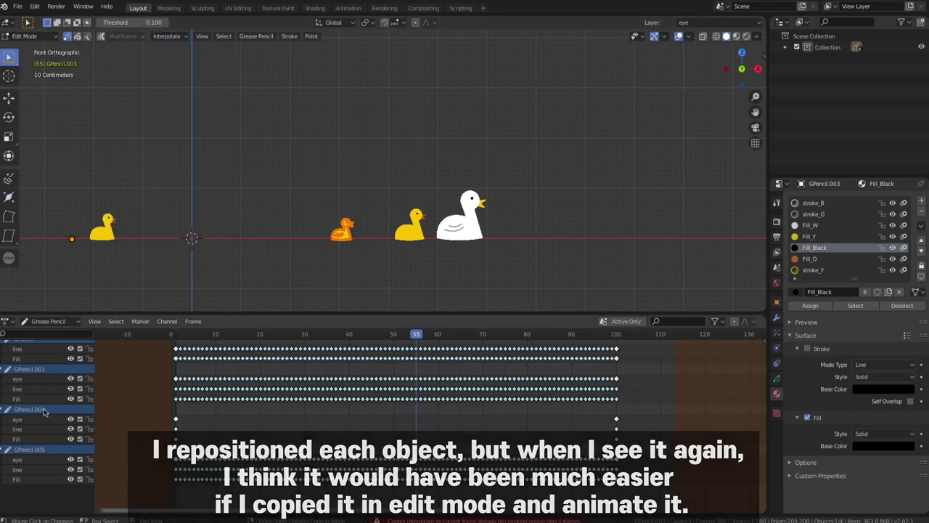